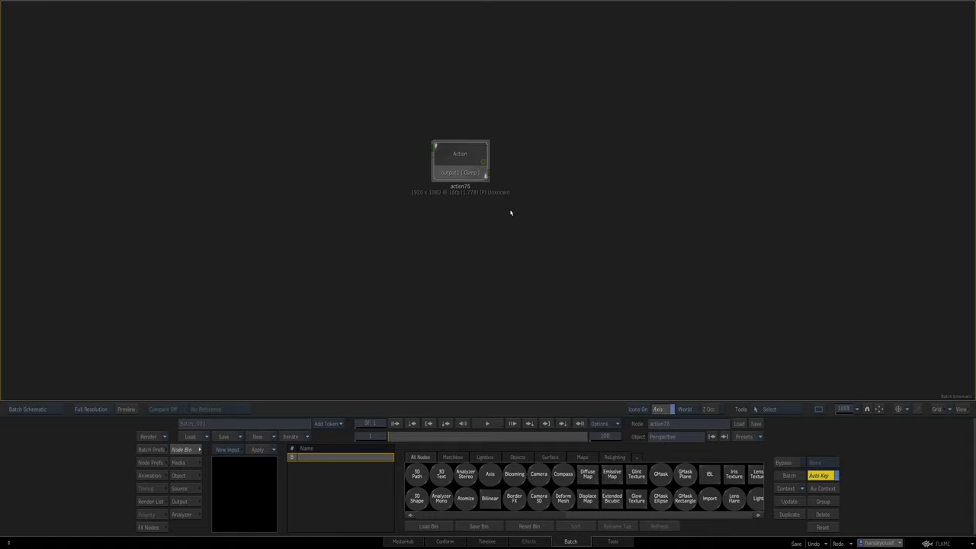
- Add a 3D Text node inside the Action node and display the composite output
left_click_drag(470, 160, 474, 160)
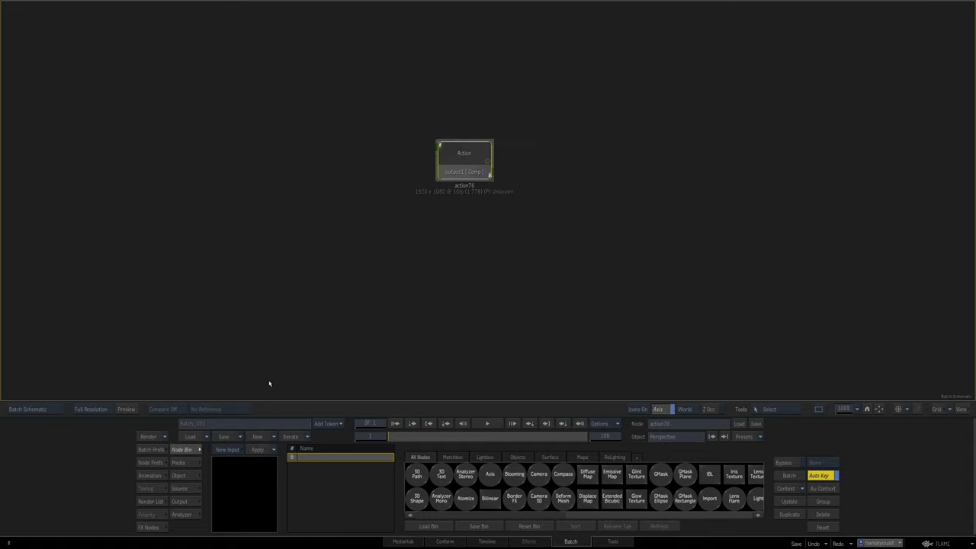
key("grave")
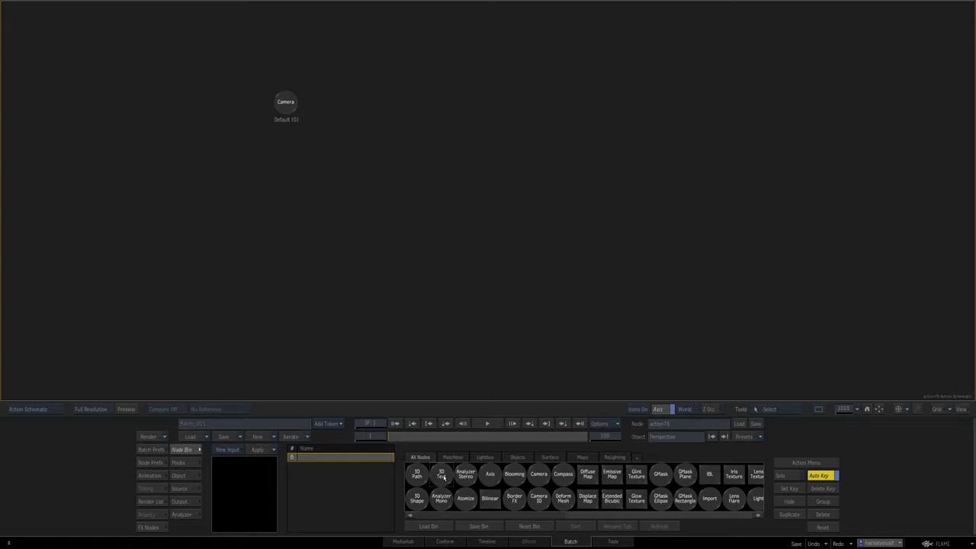
left_click(442, 475)
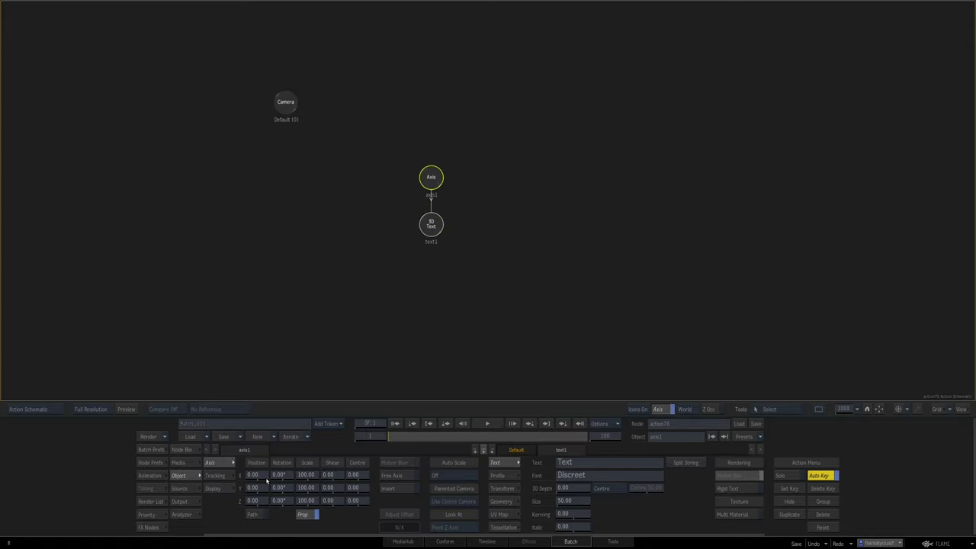
left_click(724, 437)
key("F4")
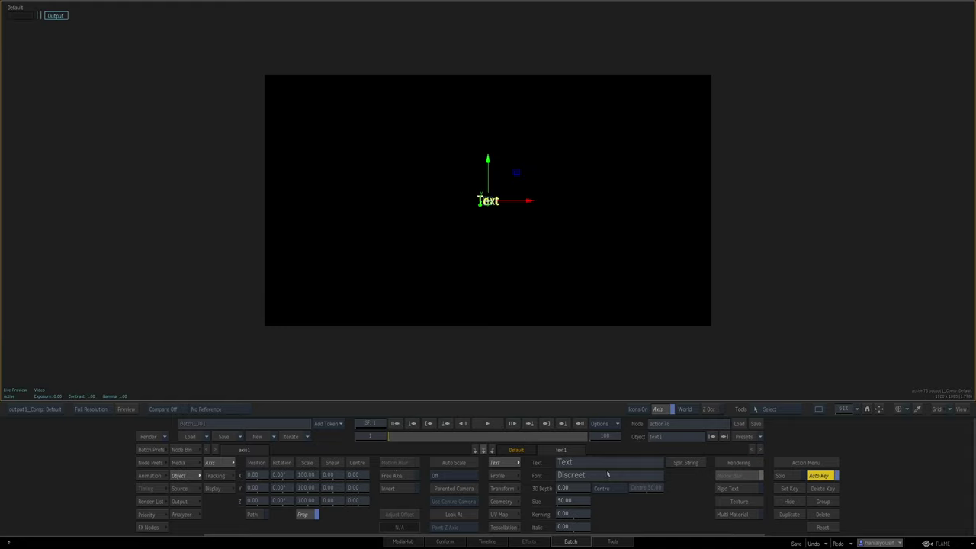
- Change the 3D text's content to "Logik"
left_click(604, 476)
left_click(744, 528)
left_click(610, 465)
type("Logi")
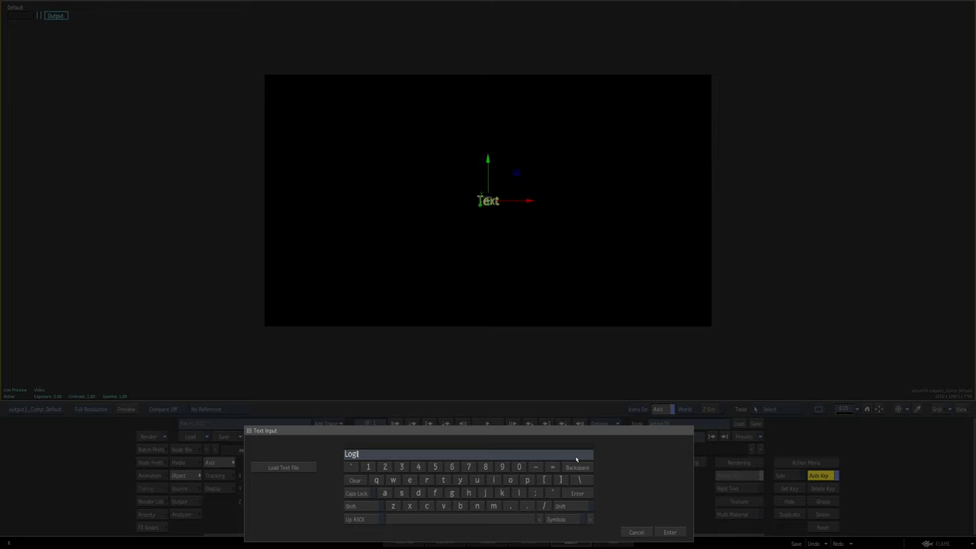
type("k")
key("Return")
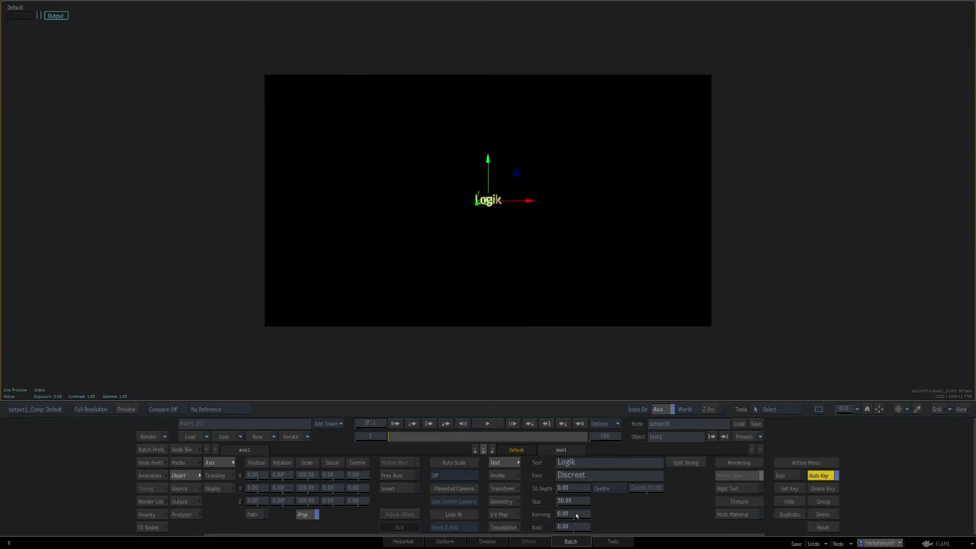
- Set the 3D text's size to 100 with its parent axis selected
key("F8")
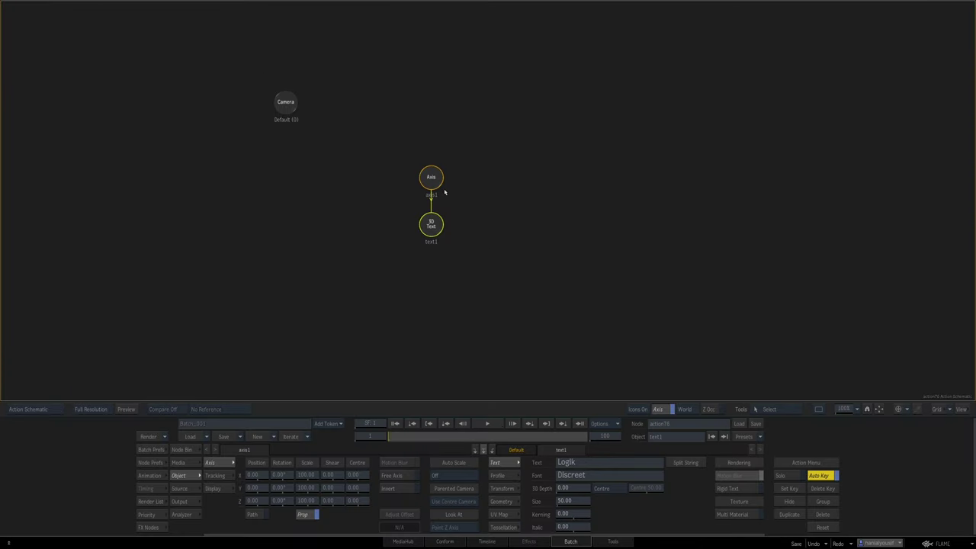
left_click(430, 195)
key("F1")
left_click(574, 502)
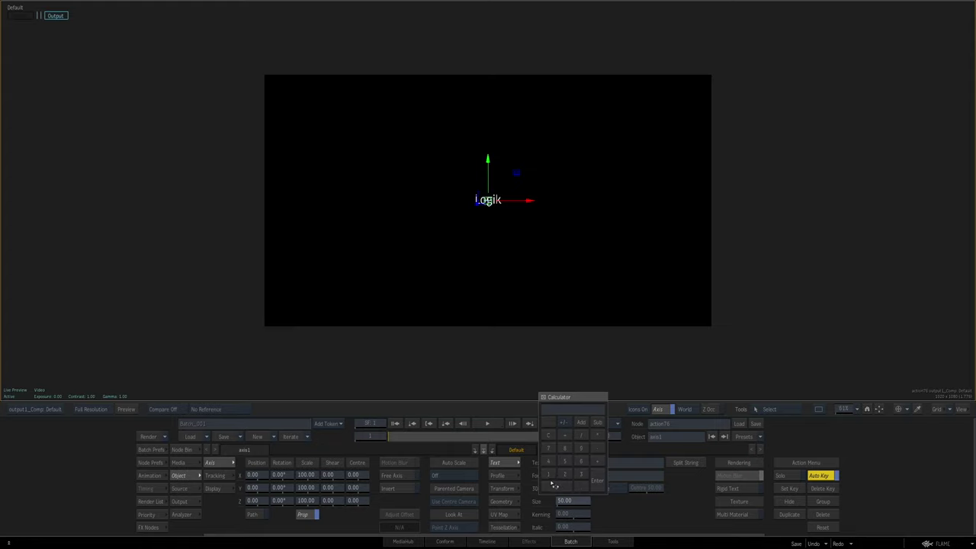
type("100")
key("Return")
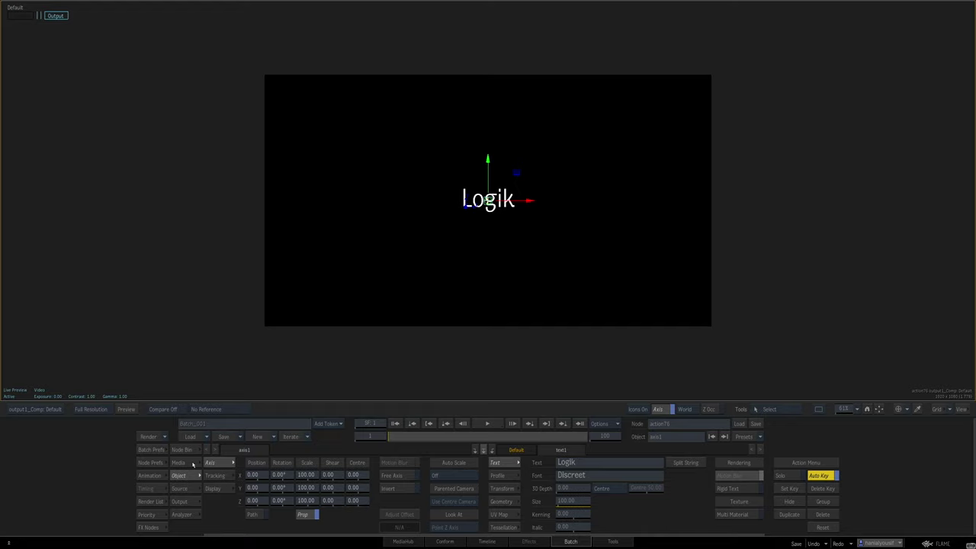
- Apply the expression sin(frame)*150 to the X position channel of axis1
left_click(190, 463)
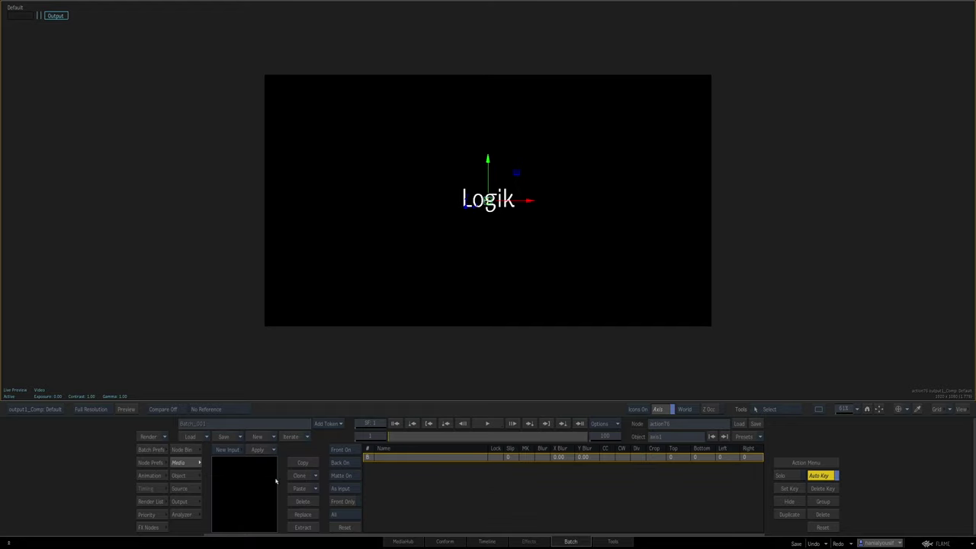
left_click(150, 475)
left_click(220, 482)
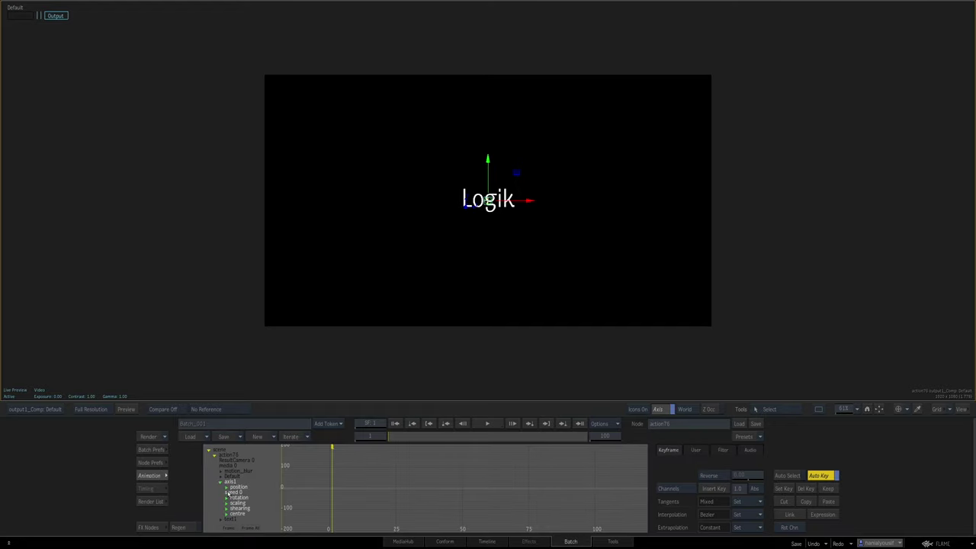
left_click(225, 487)
left_click(233, 493)
type("e")
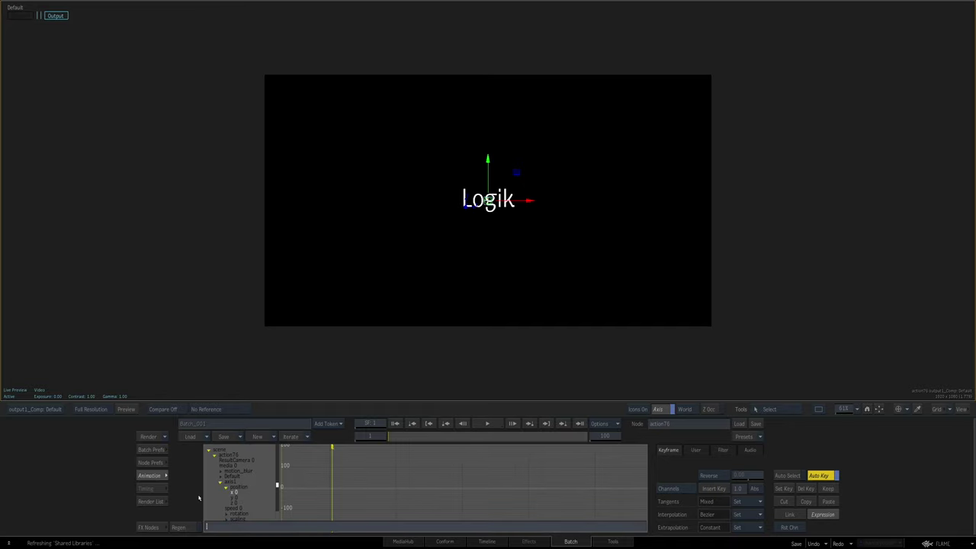
type("sin")
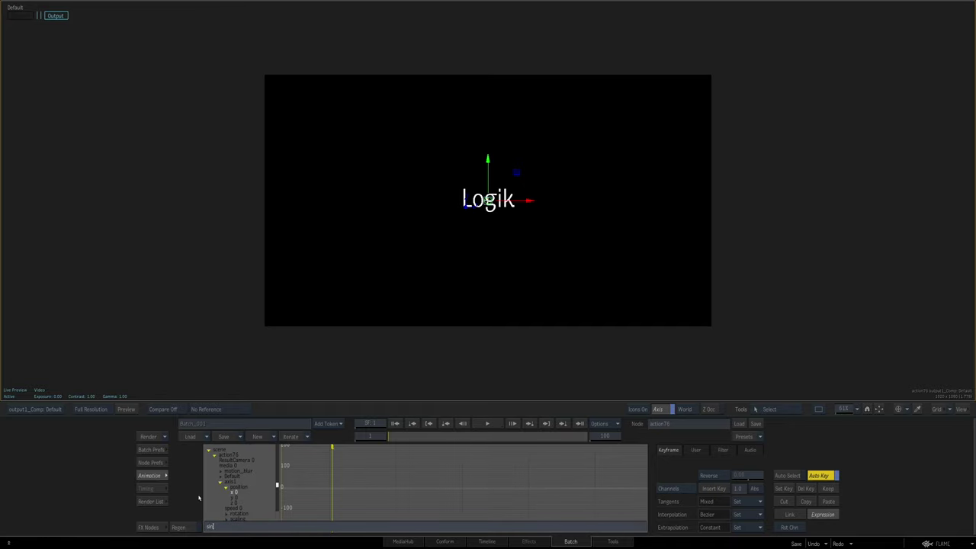
type("(frame)*150")
key("Return")
- Apply the expression cos(frame)*150 to the Y position channel of axis1
left_click(232, 501)
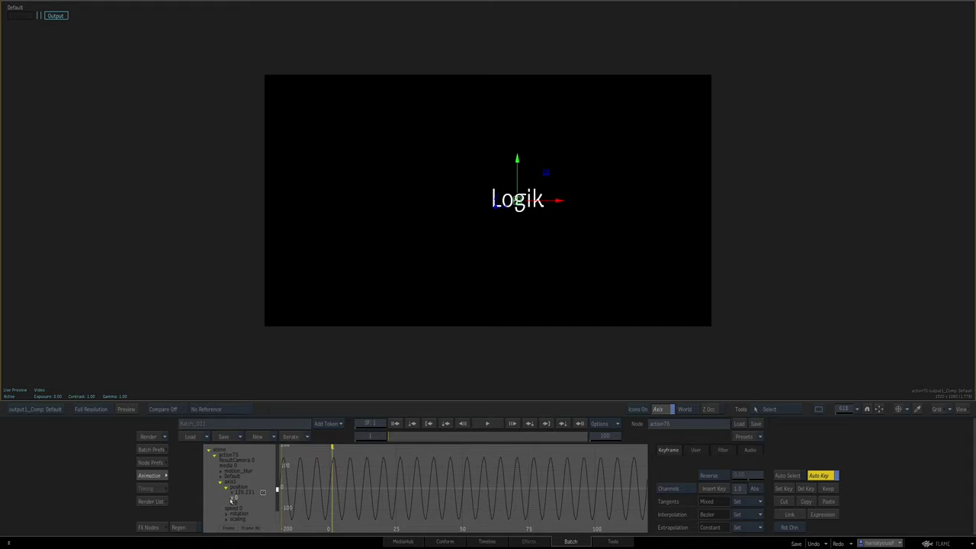
left_click(823, 515)
type("cos(f")
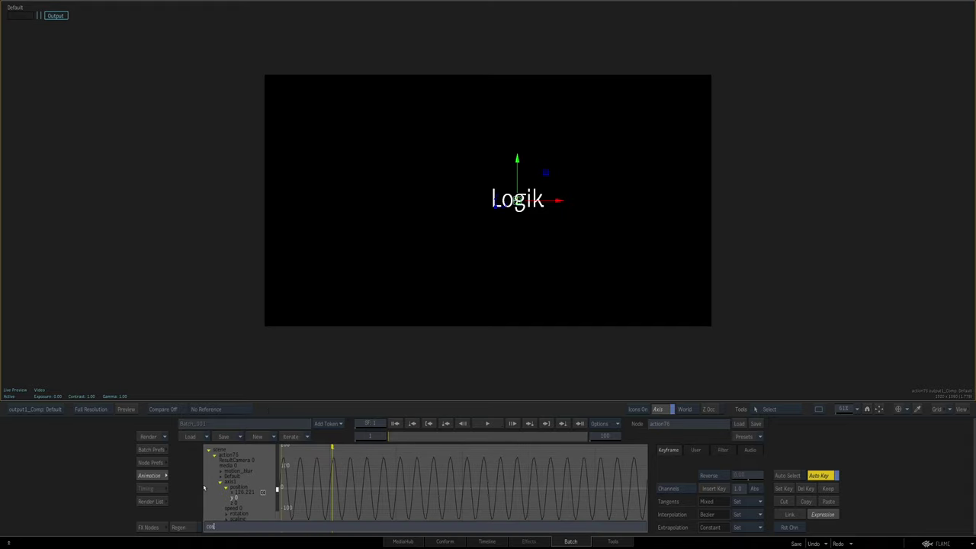
type("frame)*10")
type("0")
key("Return")
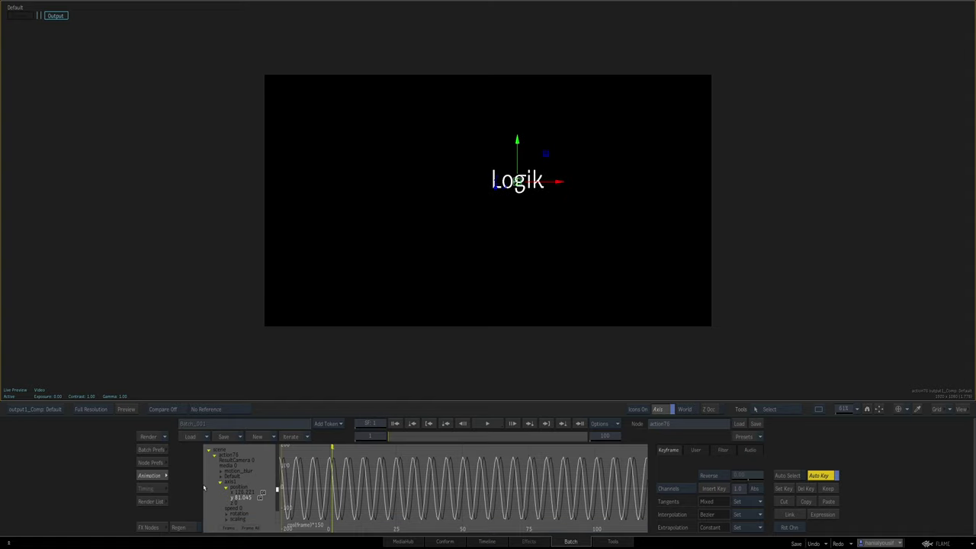
- Play back the text's motion to check its speed and return to the first frame
left_click(488, 423)
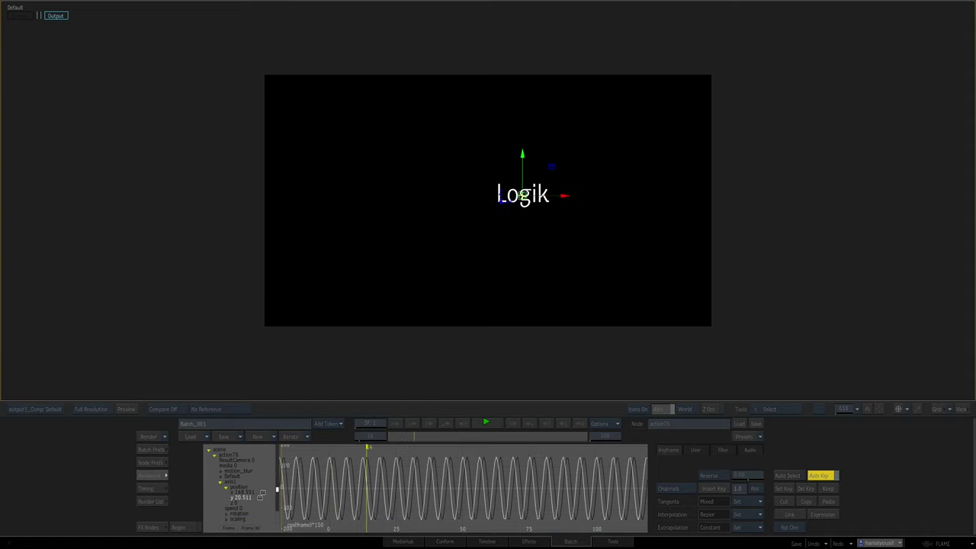
left_click(486, 423)
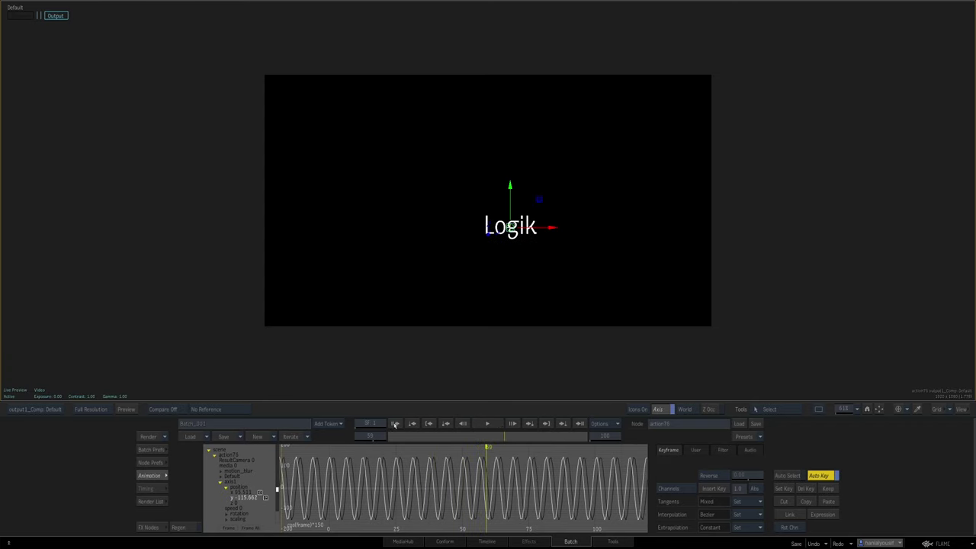
left_click(396, 423)
- Edit axis1's Y position expression to cos(frame/10)*150
key("shift+e")
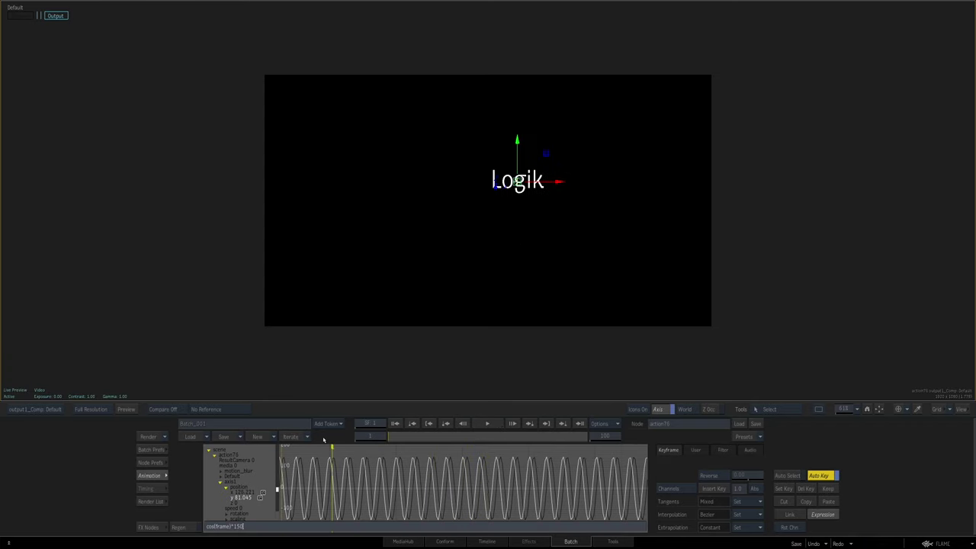
key("Left")
key("Left")
key("Left")
key("Left")
key("Left")
type("/10")
key("Return")
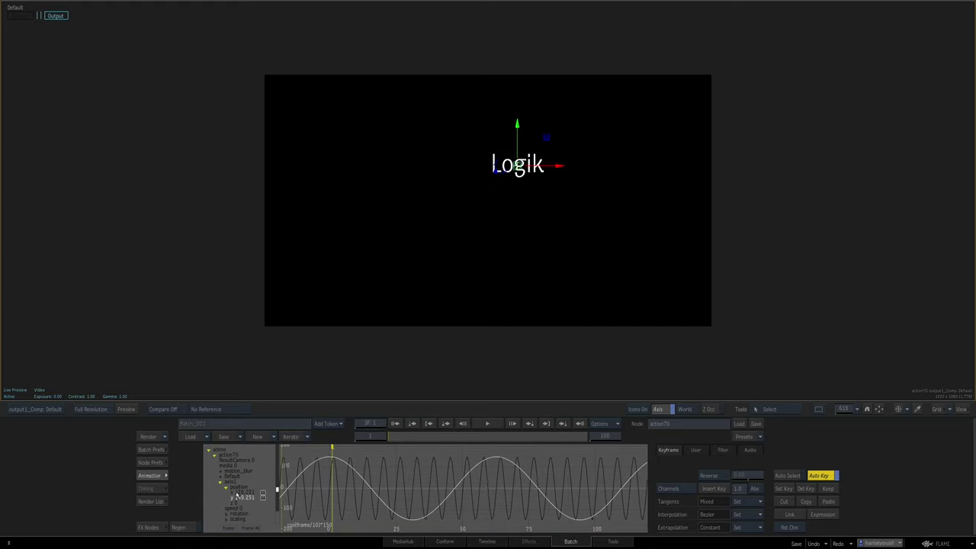
- Edit axis1's X position expression to sin(frame/10)*150
left_click(232, 492)
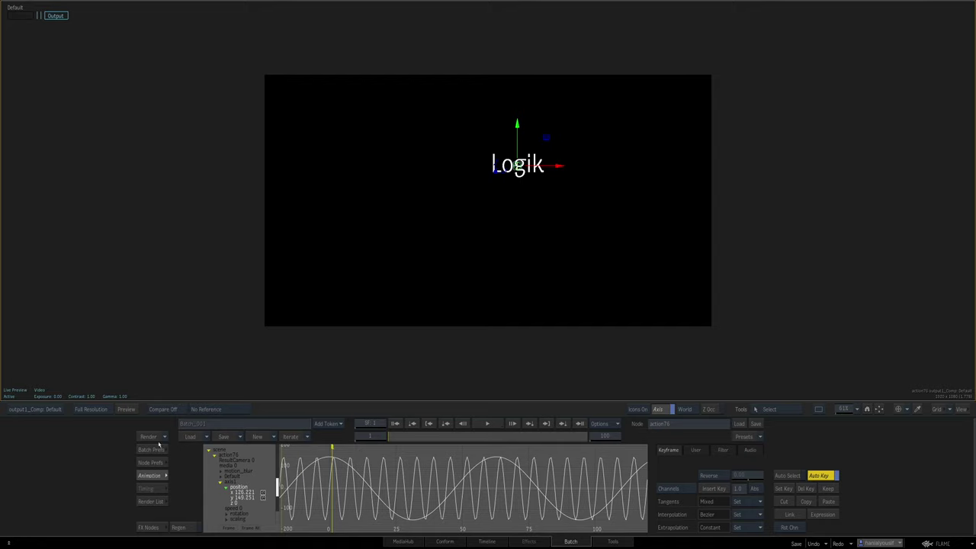
left_click(232, 495)
key("shift+e")
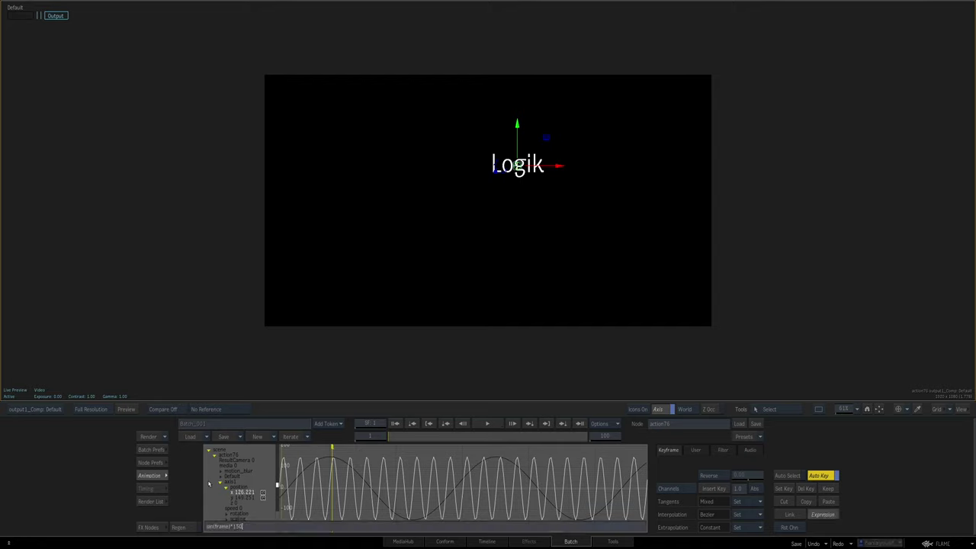
key("Left")
key("Left")
key("Left")
key("Left")
key("Left")
type("/10")
key("Return")
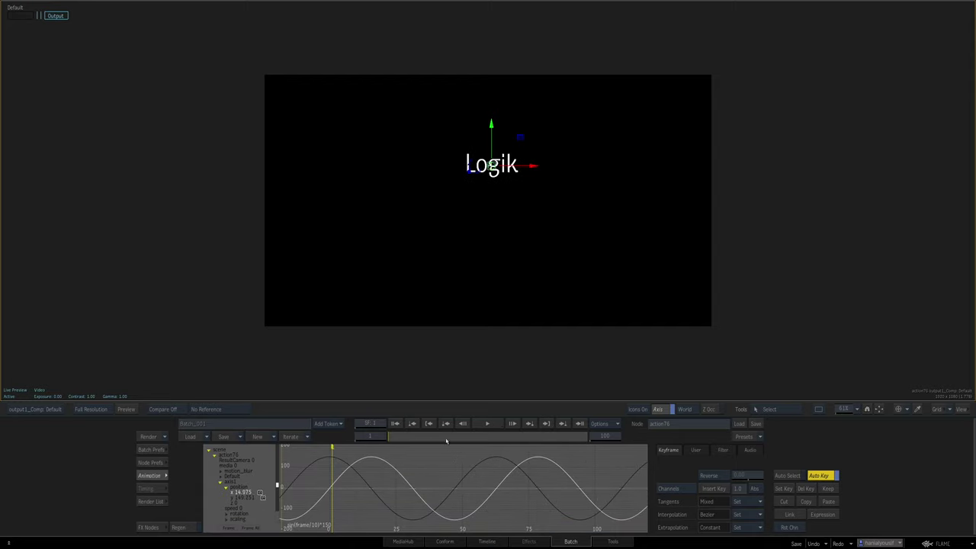
- Play back the slowed circular motion, return to the first frame and leave the animation editor
left_click(480, 425)
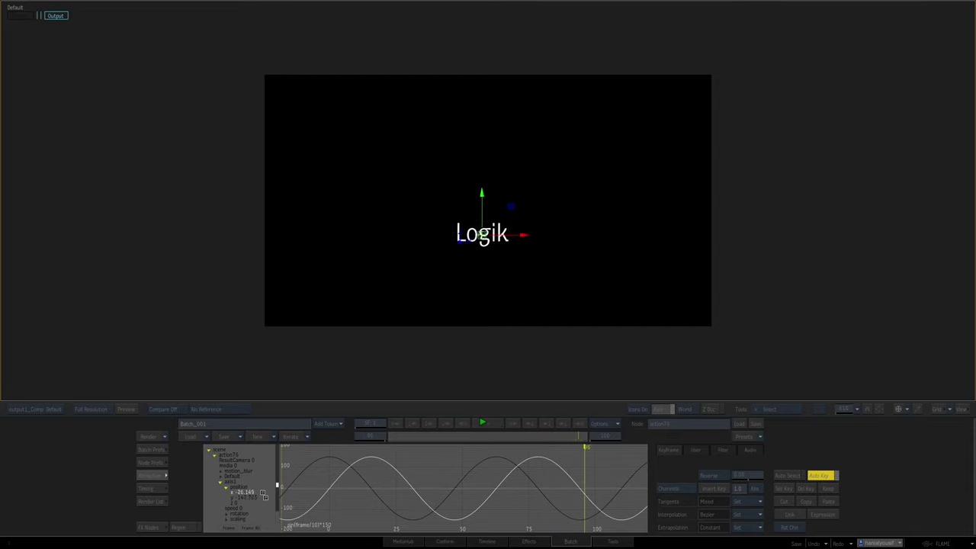
left_click(481, 423)
left_click(396, 423)
left_click(148, 476)
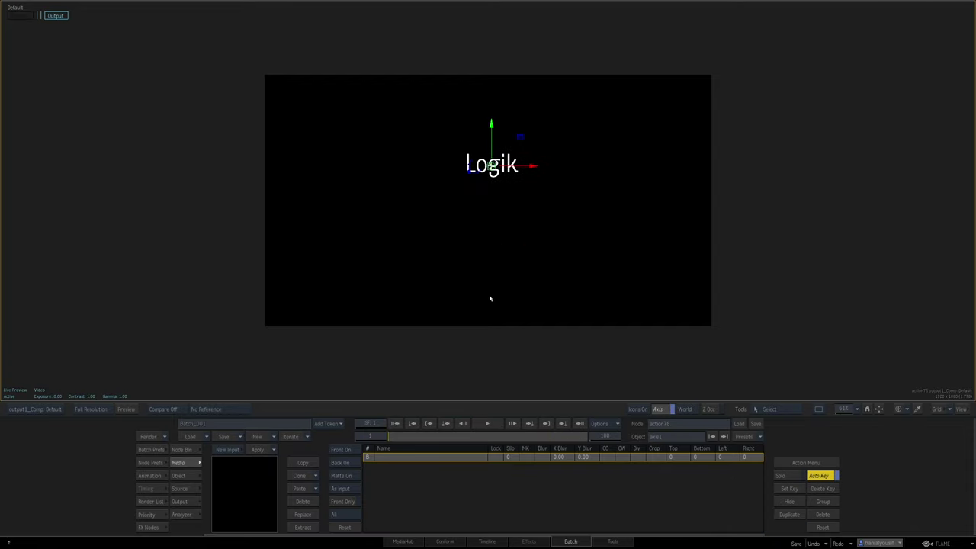
- Add a separate Axis node to the schematic beside axis1 and rename it ctl
key("F8")
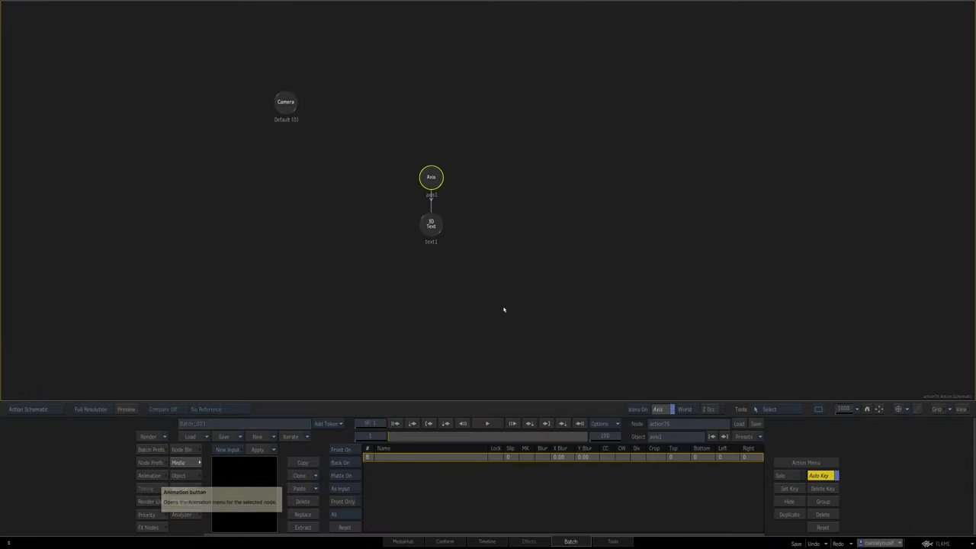
left_click(183, 450)
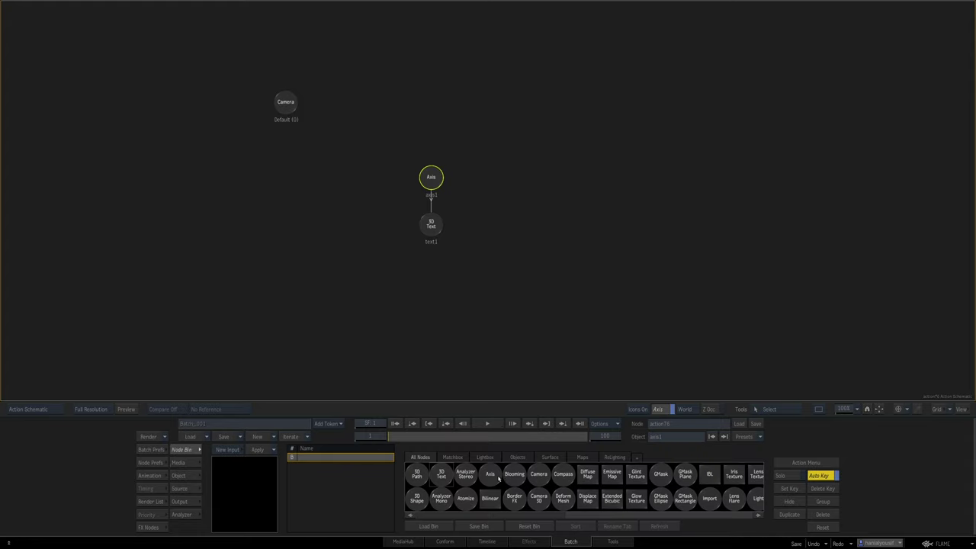
left_click_drag(490, 474, 555, 174)
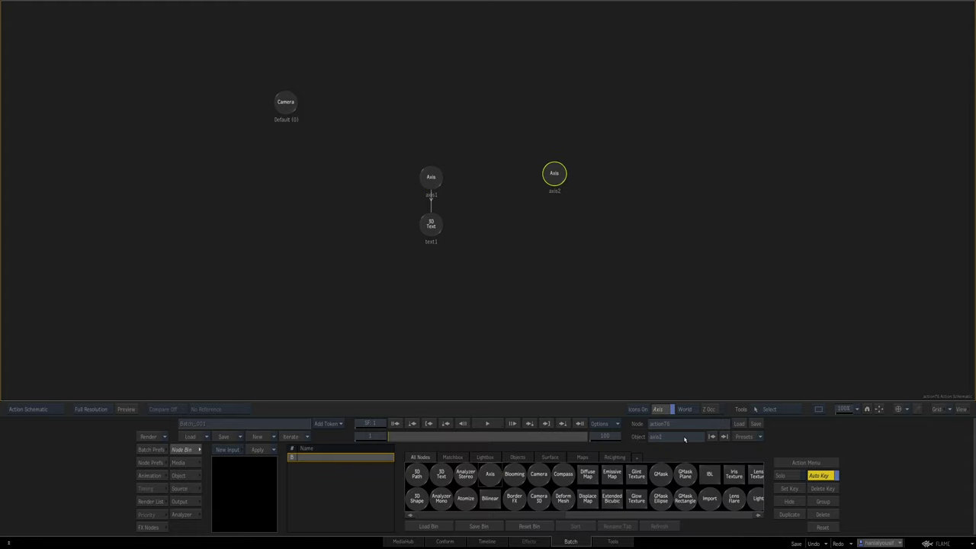
left_click(684, 440)
type("ct")
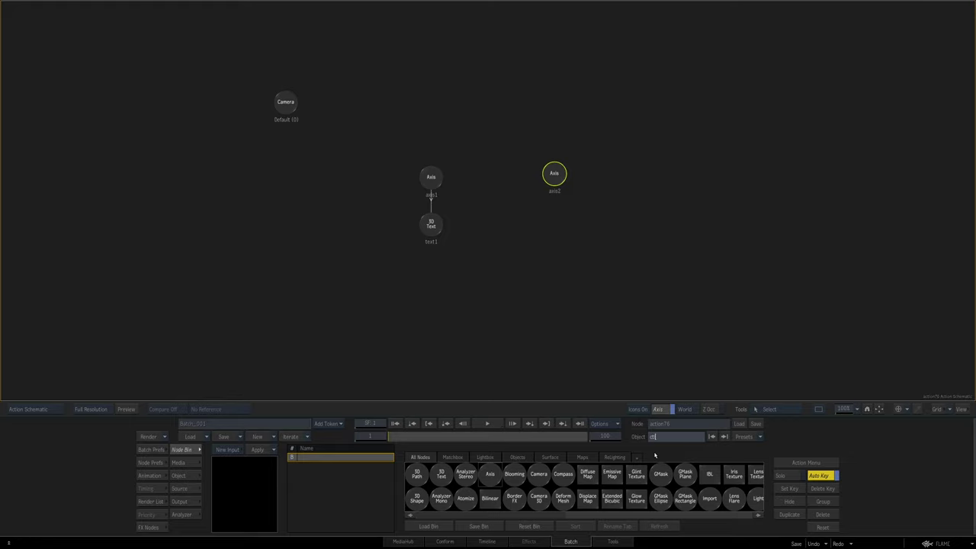
type("l")
key("Return")
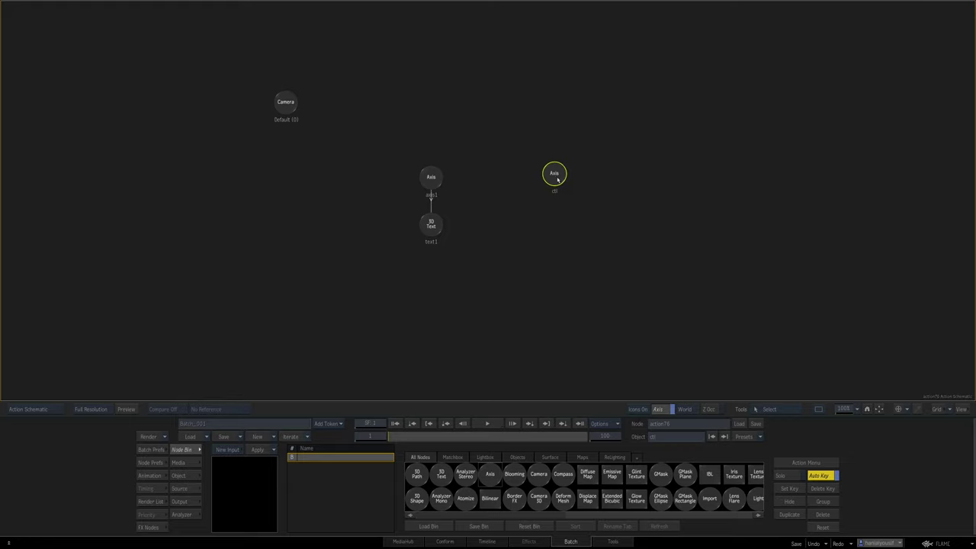
left_click_drag(557, 179, 564, 178)
- Reset axis1's position channels in the animation editor to clear their expressions
left_click(149, 476)
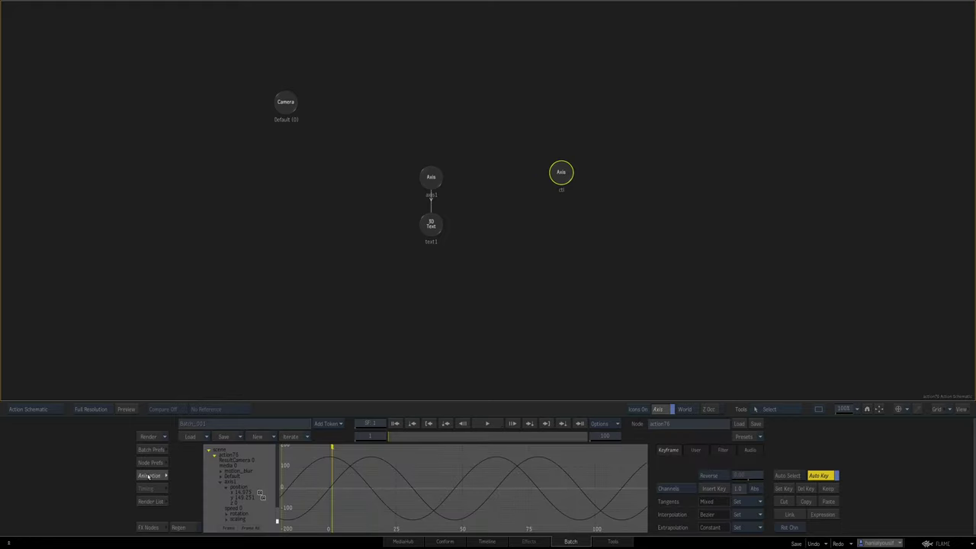
left_click(220, 483)
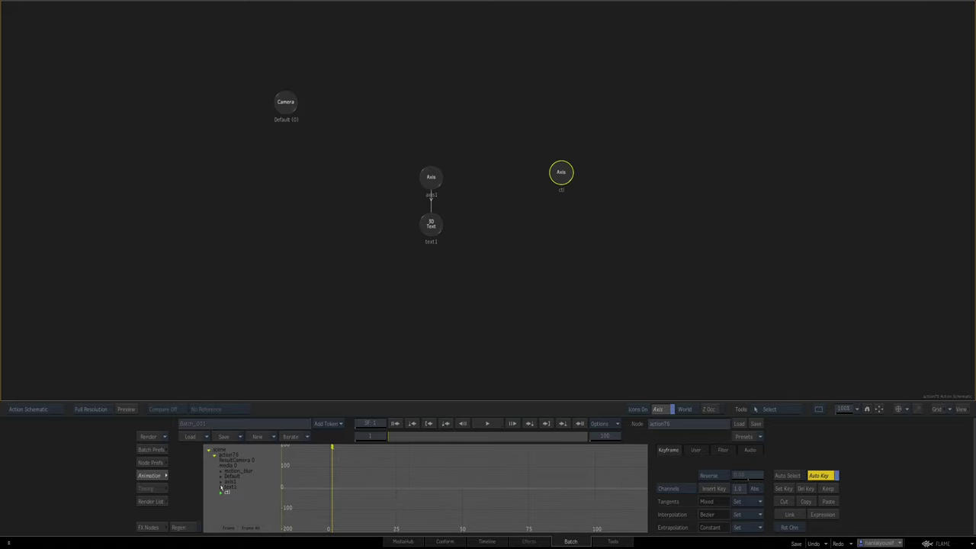
left_click(220, 483)
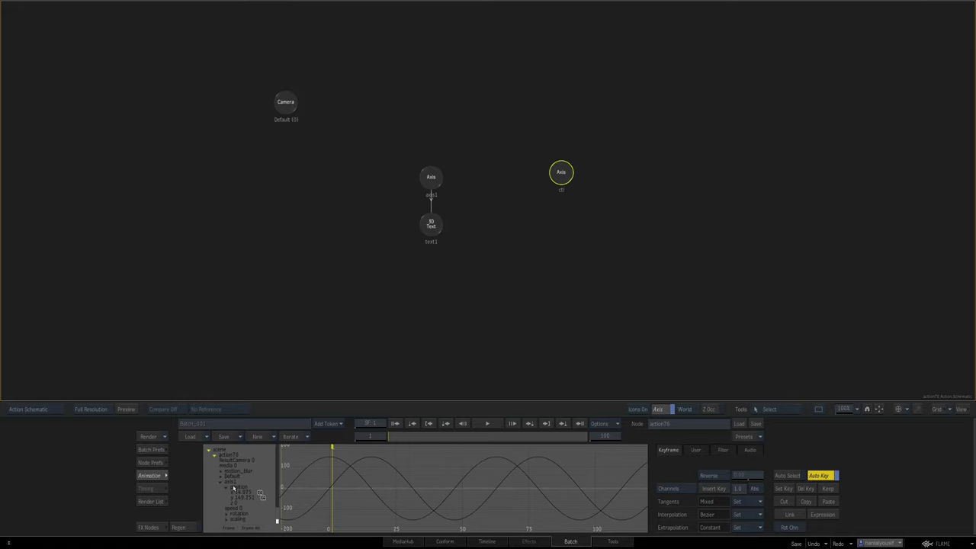
left_click(791, 527)
left_click(221, 483)
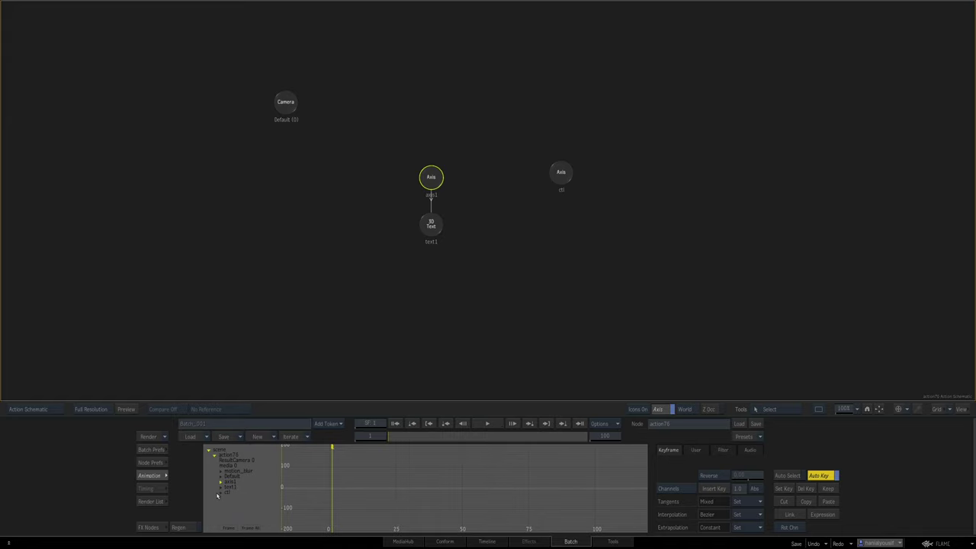
- Give the ctl axis's X position the expression sin(frame/10)*150
left_click(220, 493)
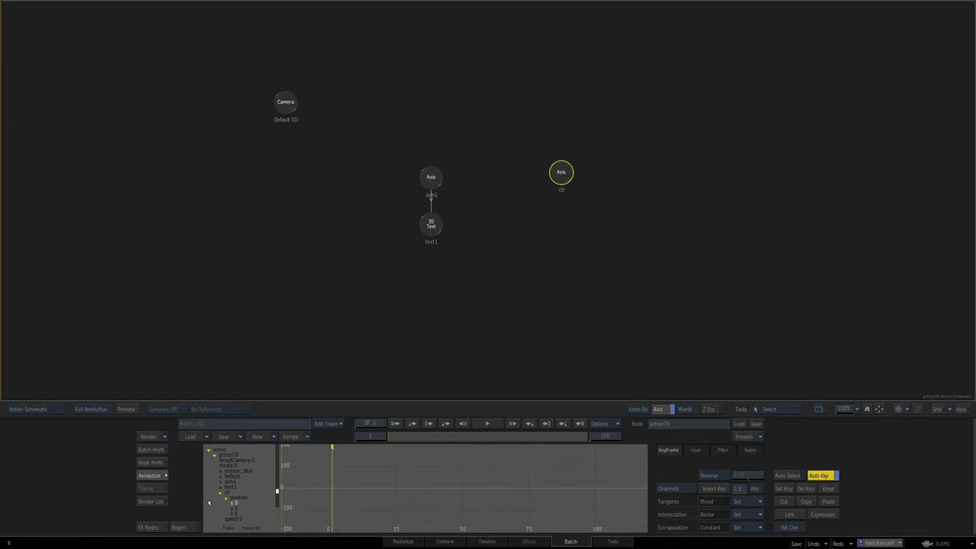
key("e")
type("cos(frame/10)*150")
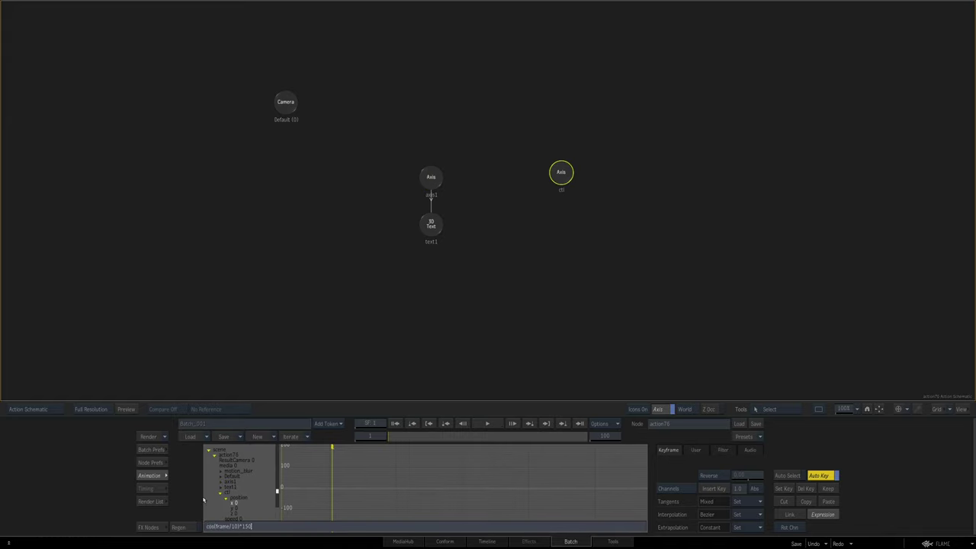
key("Return")
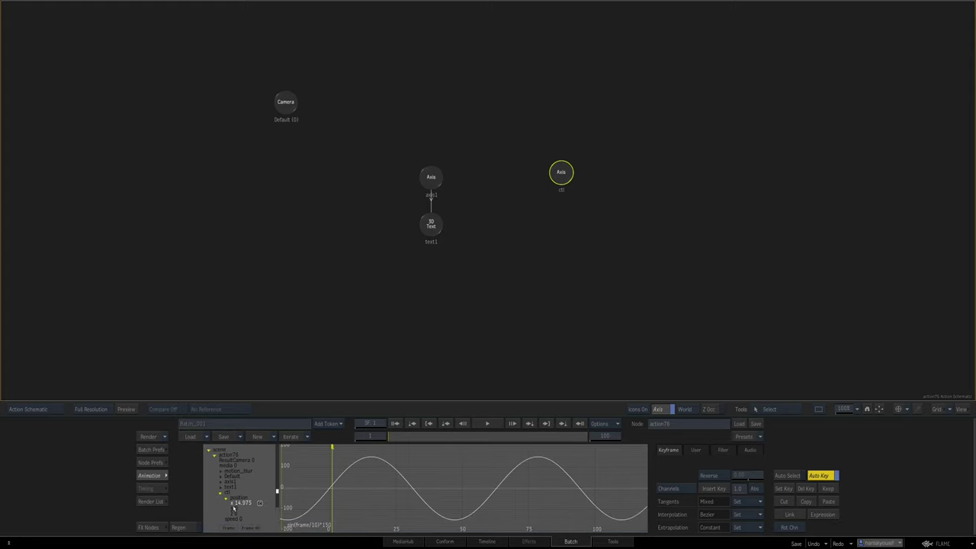
- Give the ctl axis's Y position the expression cos(frame/10)*150
left_click(234, 509)
type("ectls(frame/10)*150")
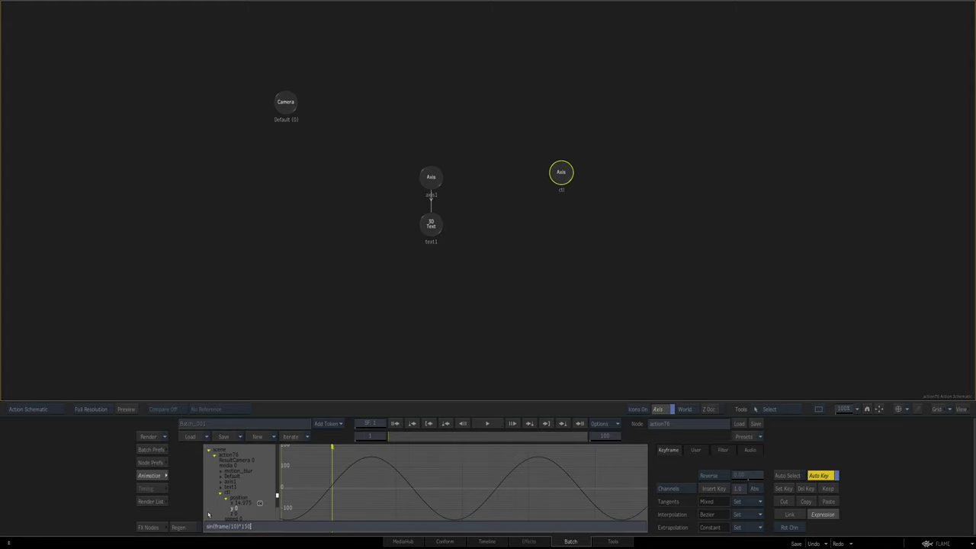
key("Return")
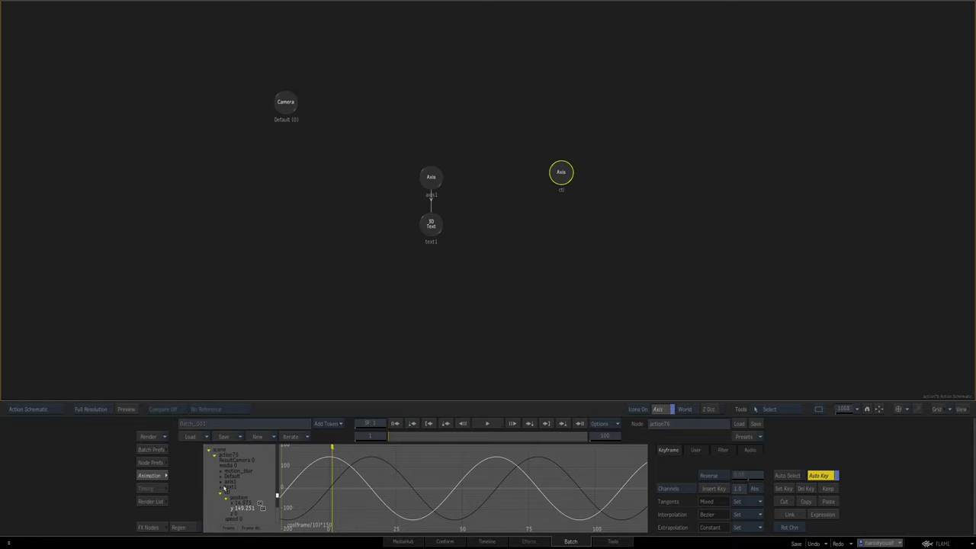
- Link axis1's X position to the control axis with the expression ctl.position.x
left_click(225, 488)
left_click(233, 492)
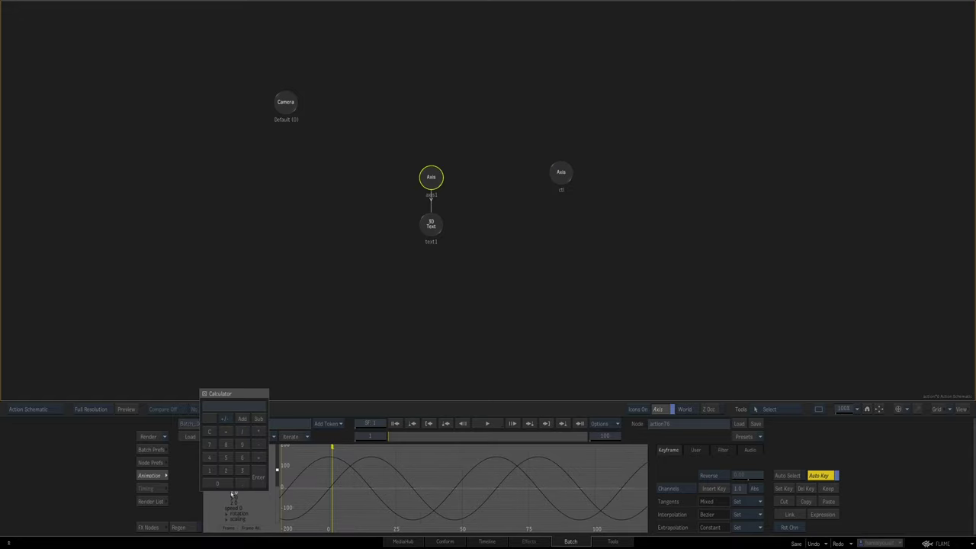
left_click(209, 511)
type("ectl")
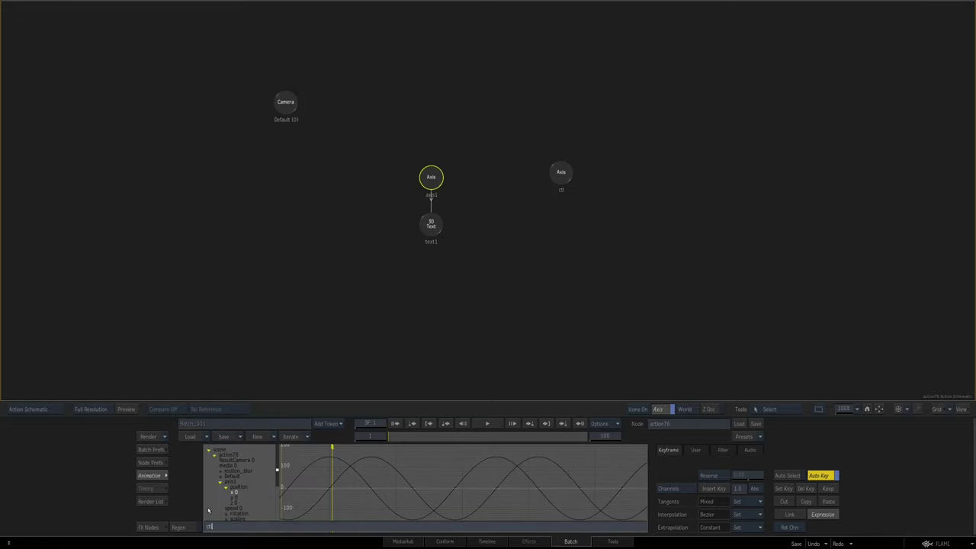
type(".position.x")
key("Return")
- Link axis1's Y position to the control axis with the expression ctl.position.y
left_click(232, 499)
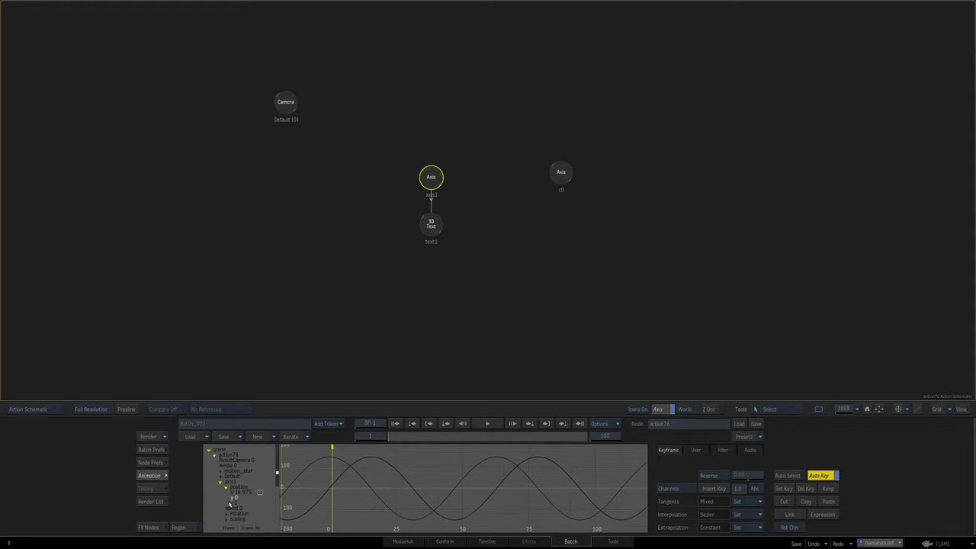
type("ectl.pos")
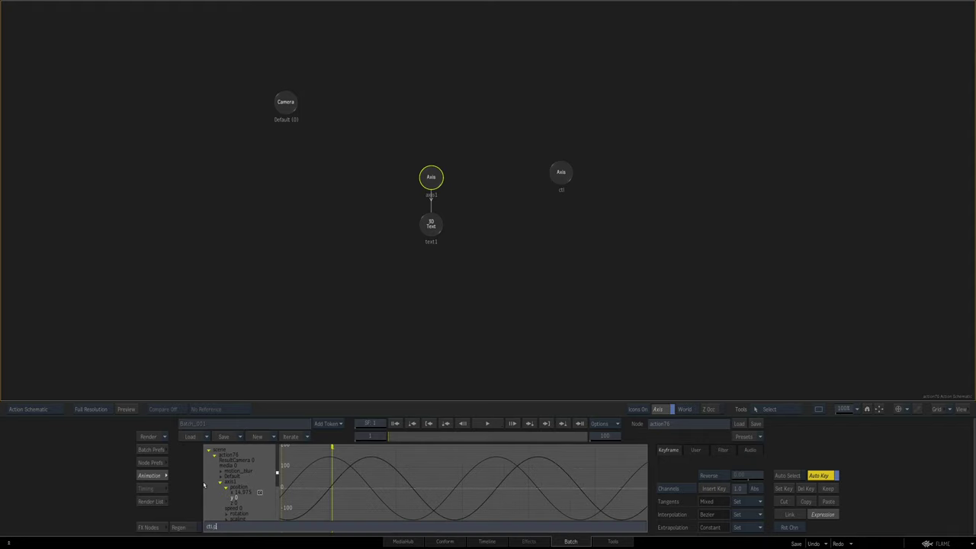
type("ition.y")
key("Return")
- Inspect the ctl axis's position values and expressions in the animation editor and its object settings
left_click(227, 486)
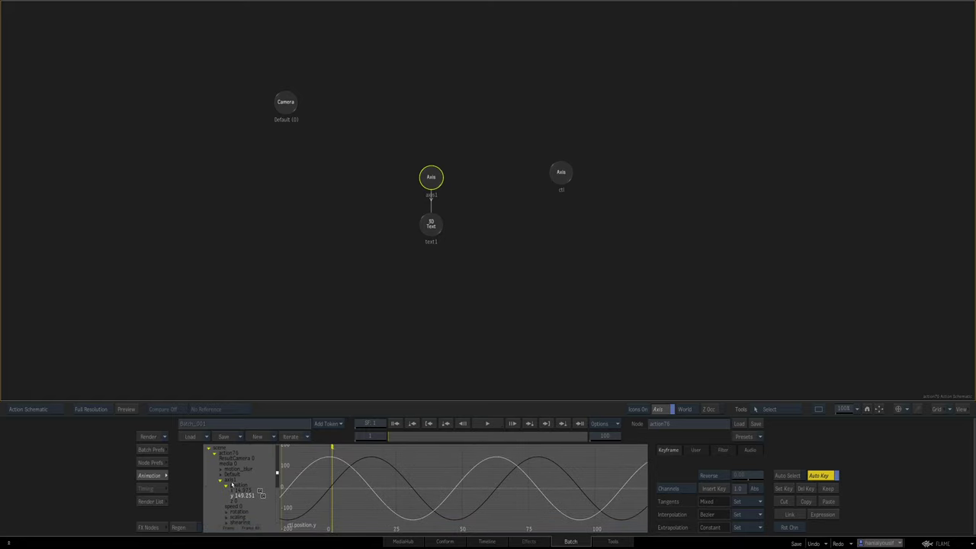
left_click(222, 494)
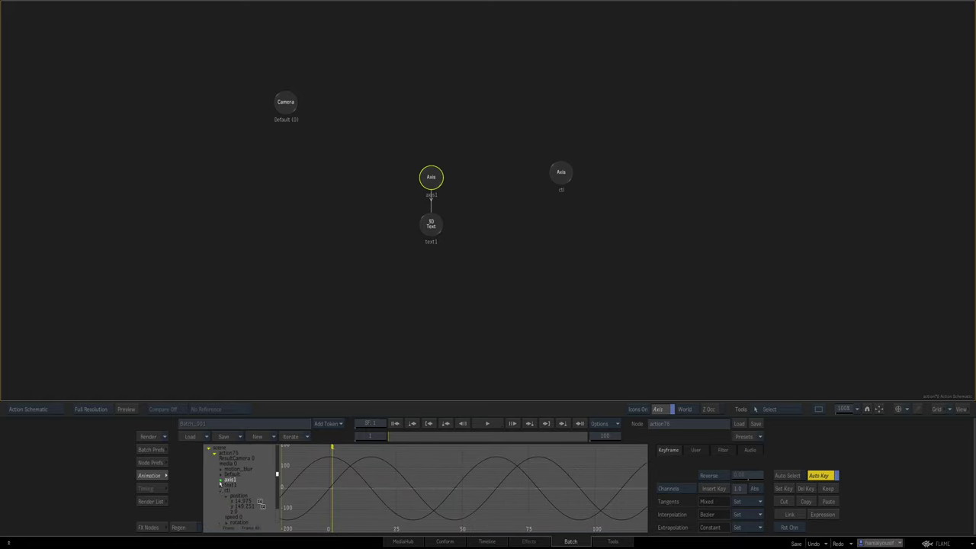
left_click(227, 496)
left_click(234, 502)
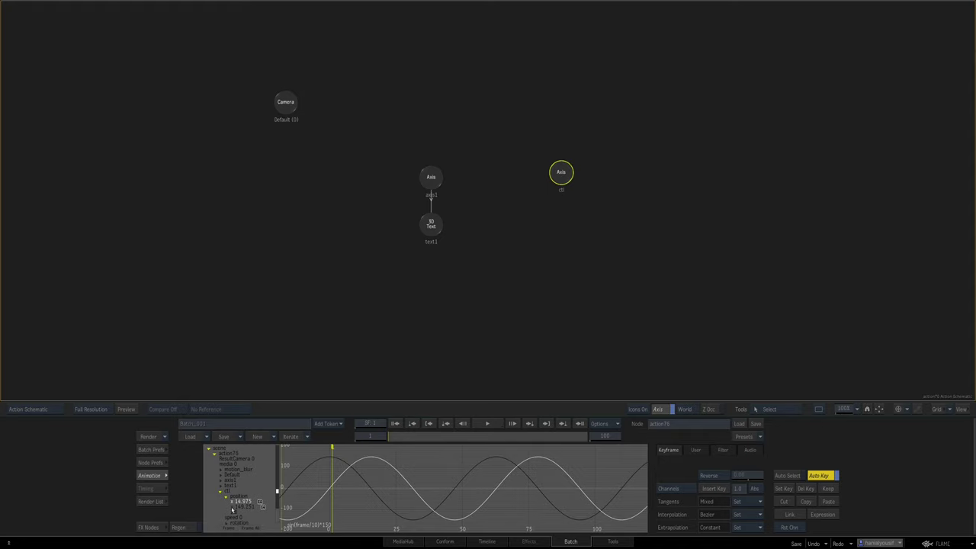
left_click_drag(563, 169, 560, 171)
right_click(568, 317)
left_click(512, 242)
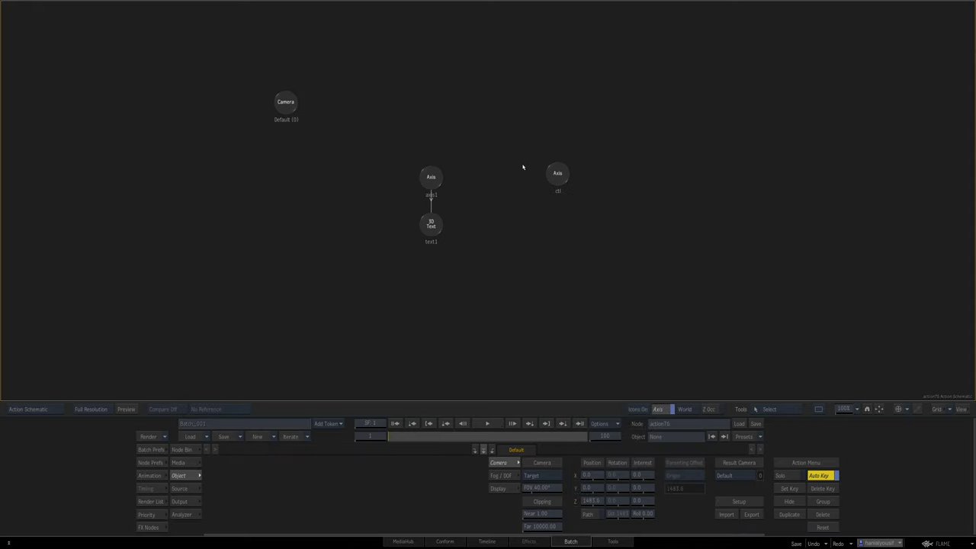
left_click(563, 174)
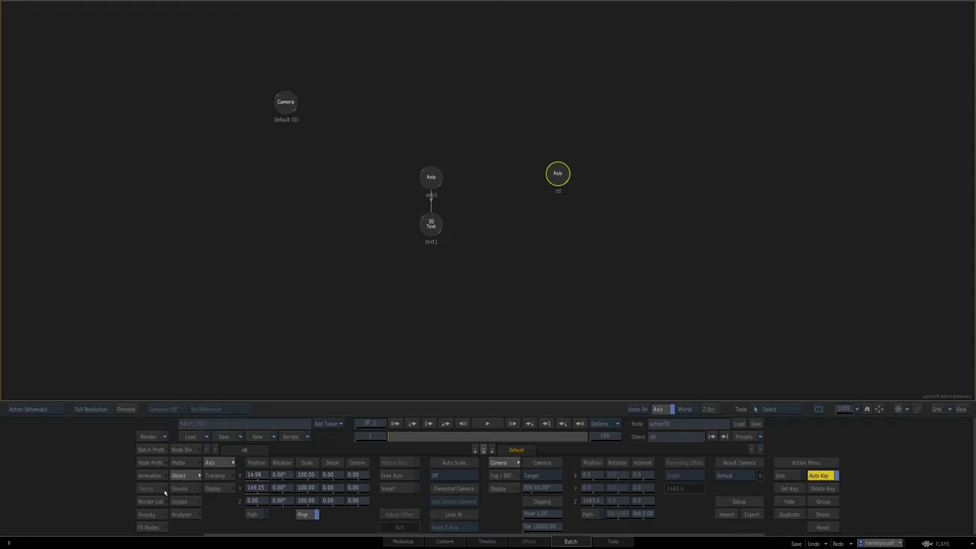
left_click(158, 477)
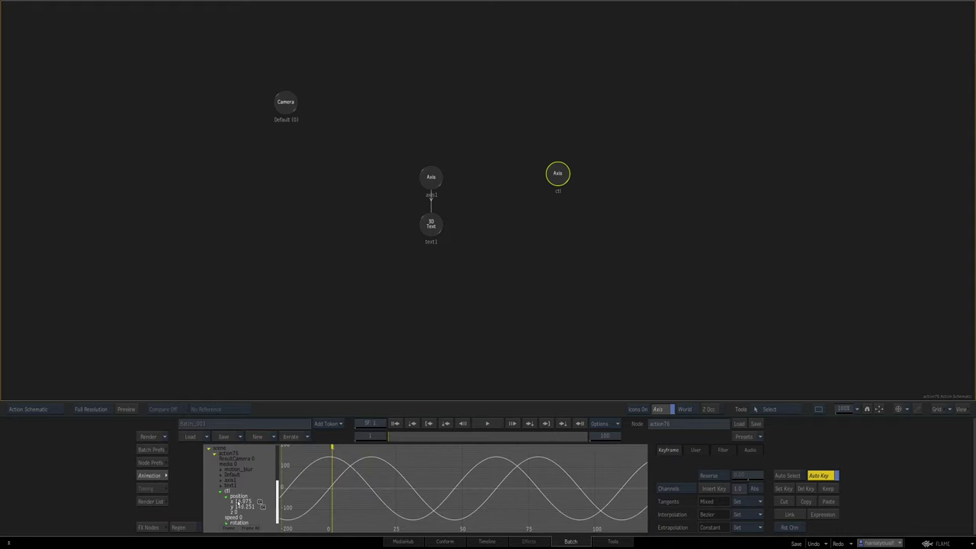
left_click(239, 503)
- Play back the text's linked motion in the output view, then return to the first frame and the schematic
key("Escape")
key("F4")
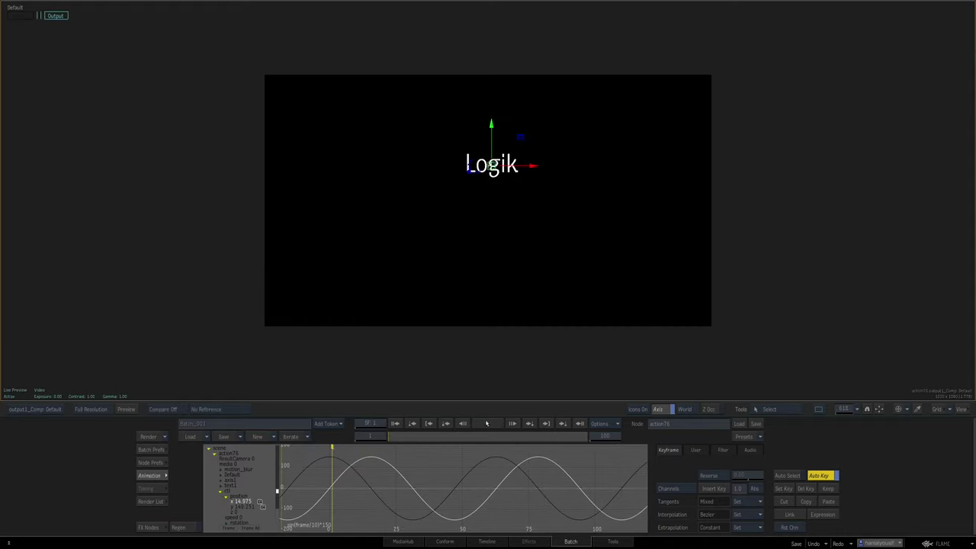
left_click(487, 423)
left_click(477, 420)
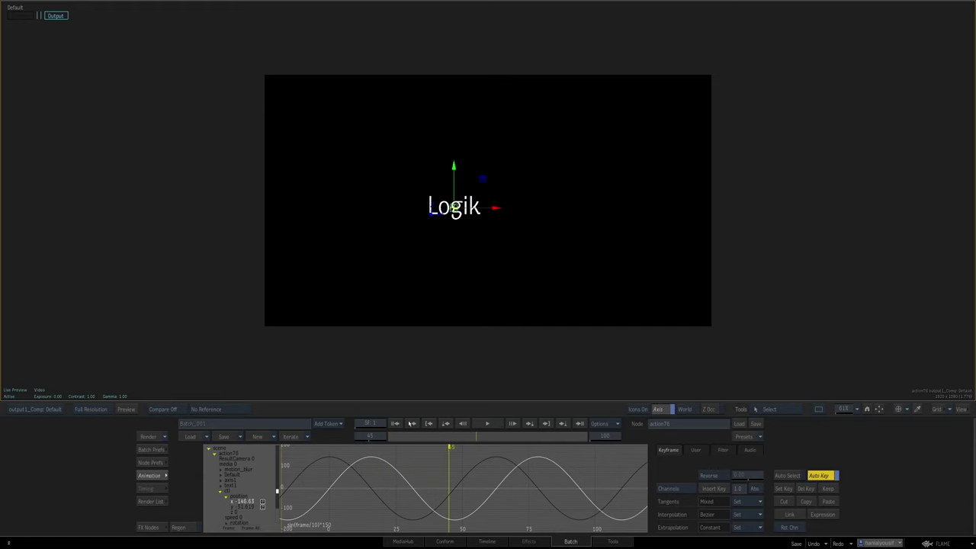
left_click(396, 423)
left_click(157, 476)
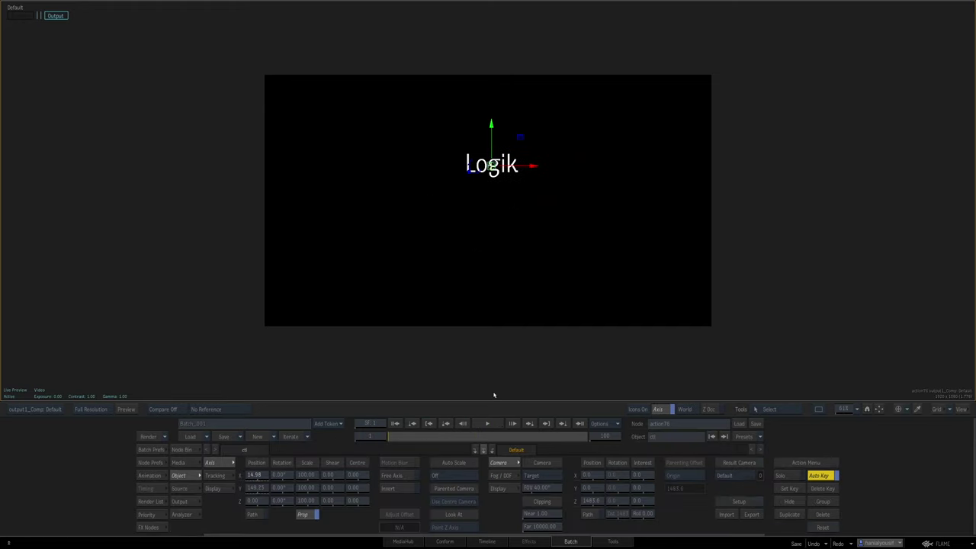
key("F4")
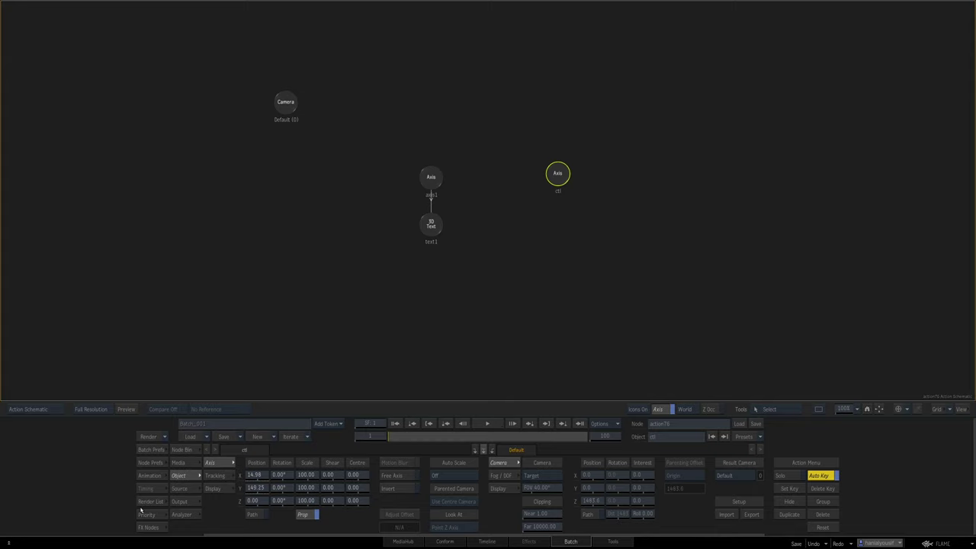
- Change the ctl axis's X position expression to sin(frame/10)*ctl.rotation.x
left_click(150, 475)
left_click(235, 502)
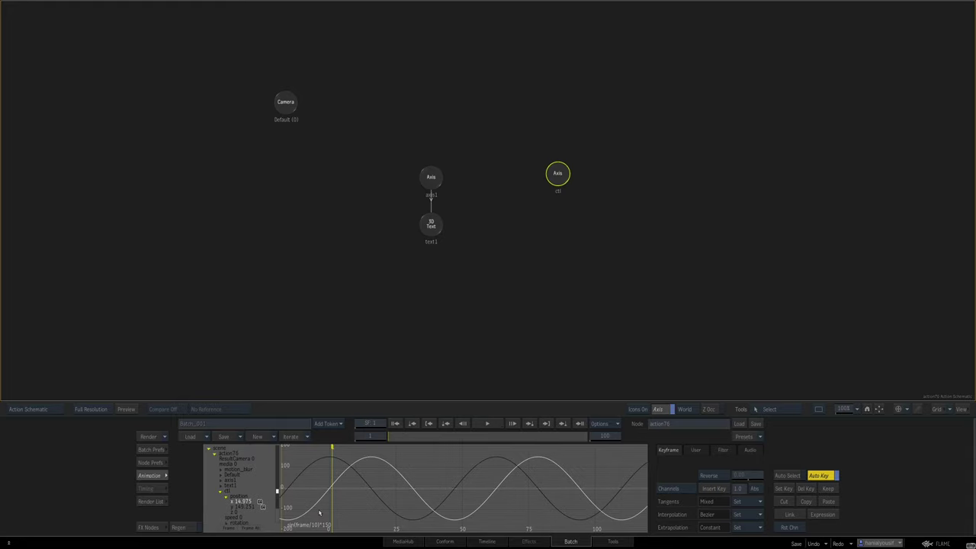
key("e")
key("BackSpace")
key("BackSpace")
key("BackSpace")
type("c")
key("BackSpace")
type("ct")
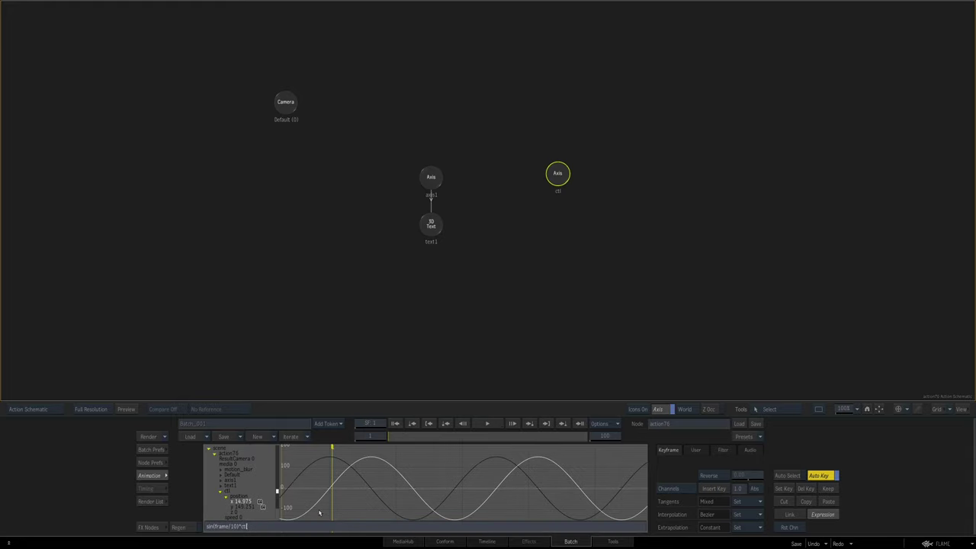
type("l.rotation.x")
key("Return")
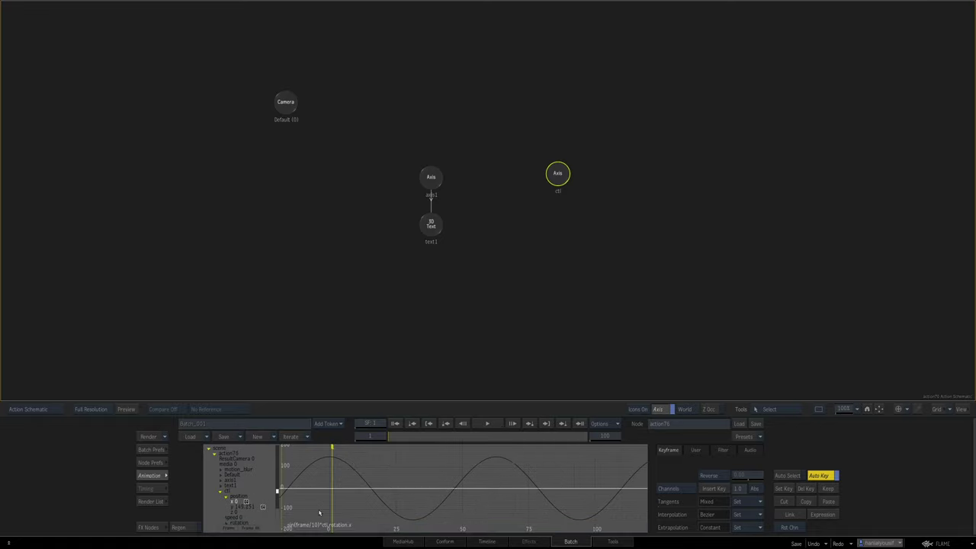
- Change the ctl axis's Y position expression to cos(frame/10)*ctl.rotation.x
left_click(229, 508)
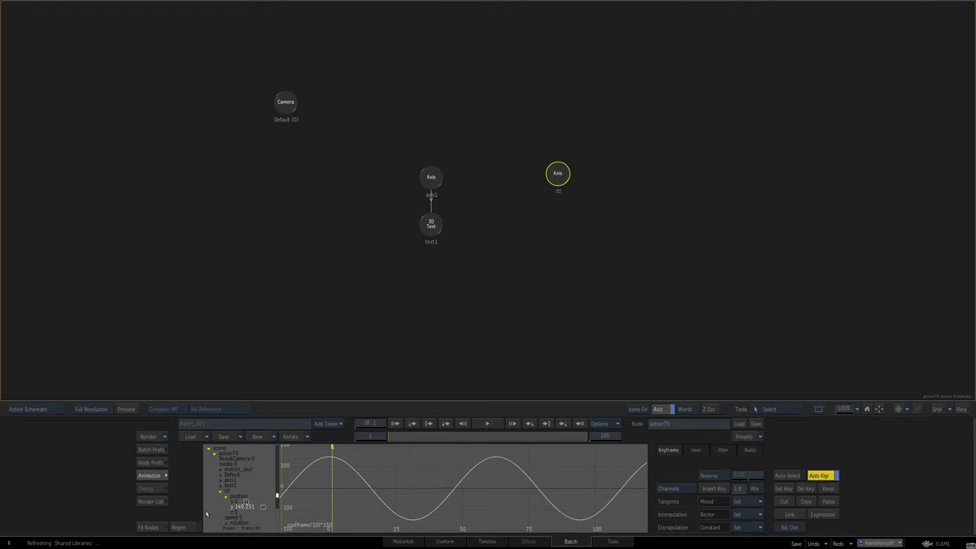
key("Up")
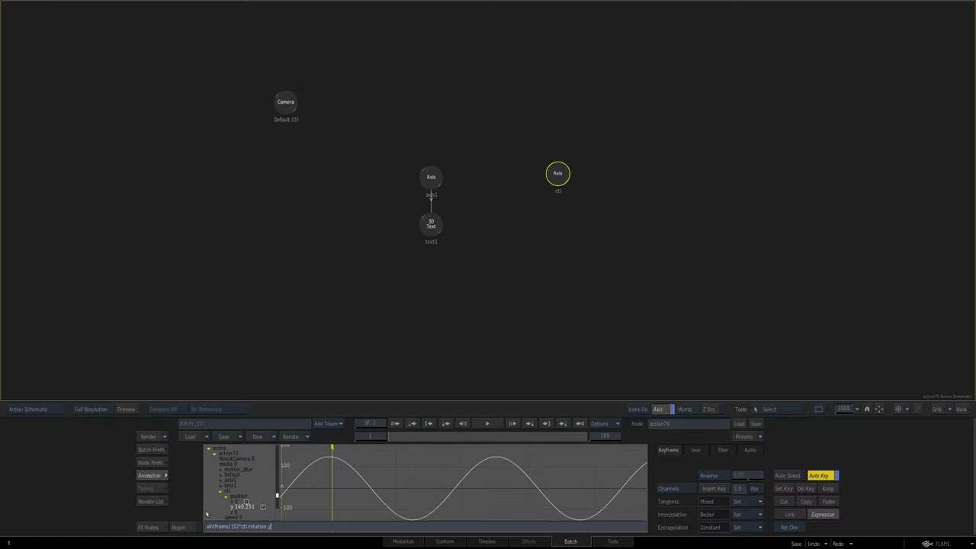
key("BackSpace")
type("x")
key("Delete")
key("Delete")
key("Delete")
type("cos")
key("Return")
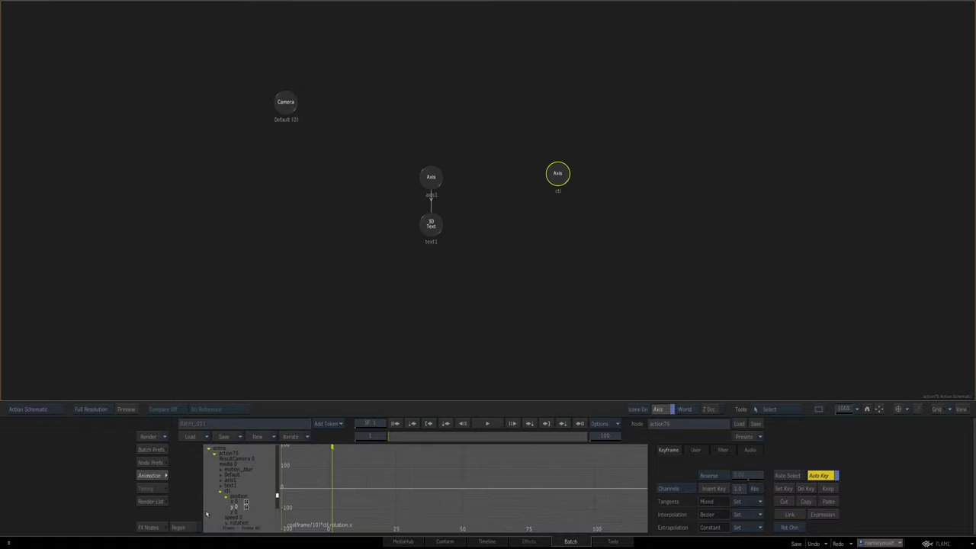
- Show the output view and set the ctl axis's X rotation to 50 degrees at frame 1
left_click(150, 476)
key("F4")
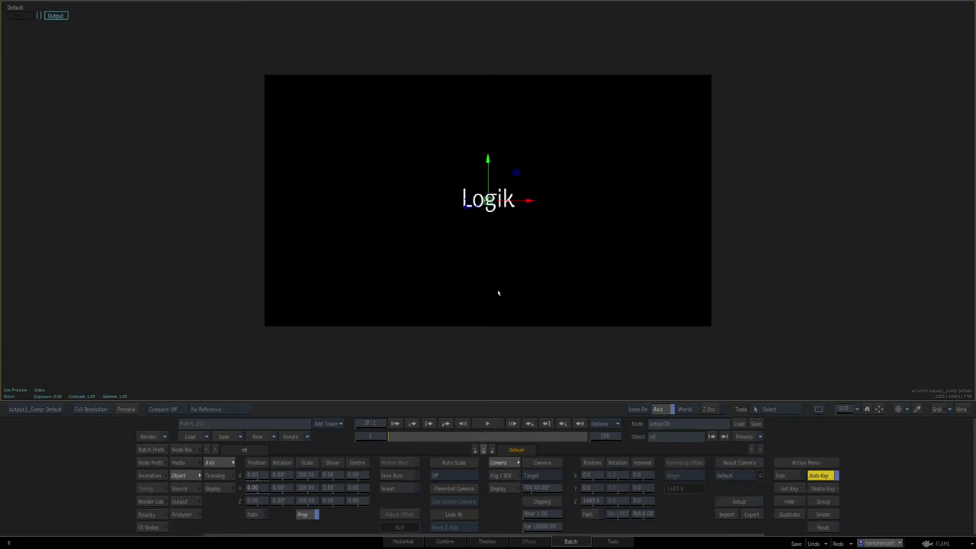
key("grave")
key("F4")
left_click(281, 475)
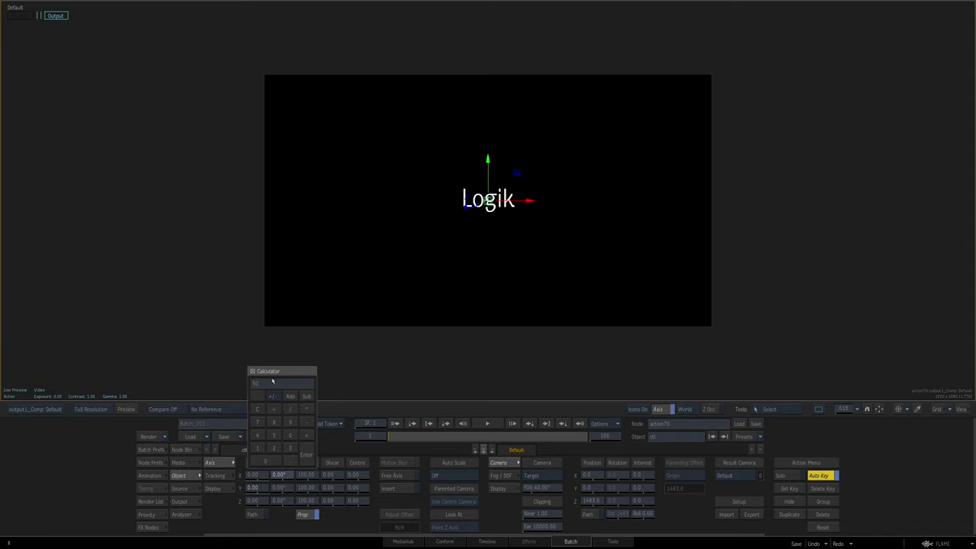
key("Return")
- Set the ctl axis's X rotation to 500 degrees at frame 100 and play back the motion from the first frame
left_click(578, 424)
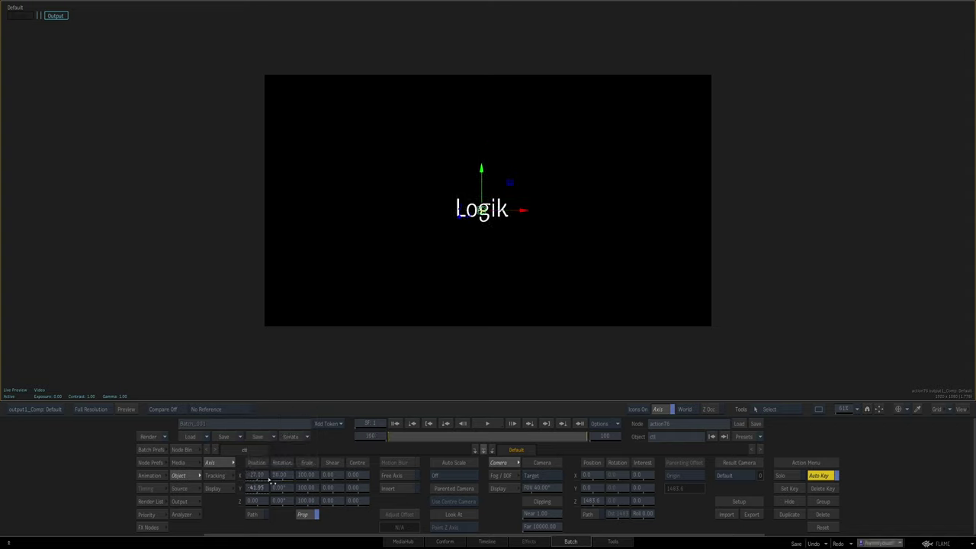
left_click(277, 477)
key("Return")
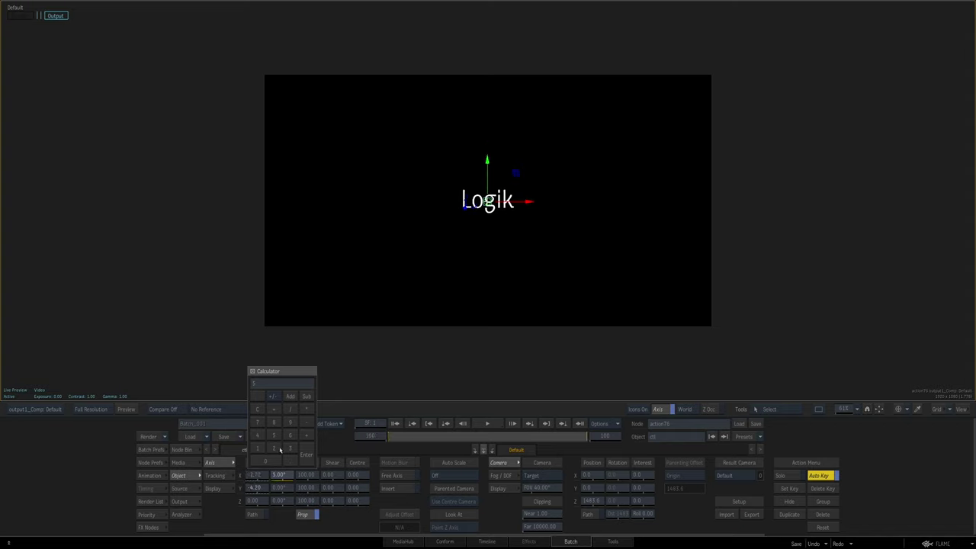
key("Return")
left_click(394, 425)
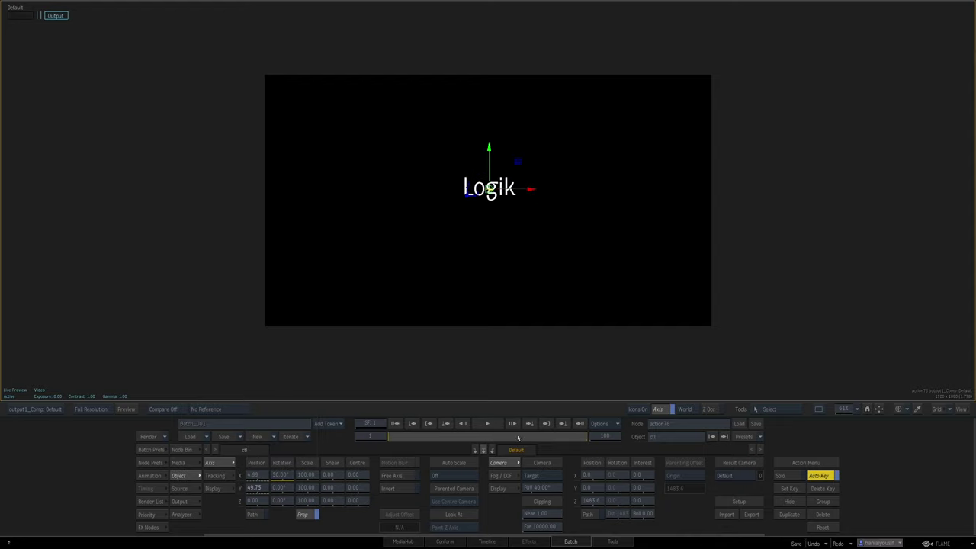
left_click(487, 424)
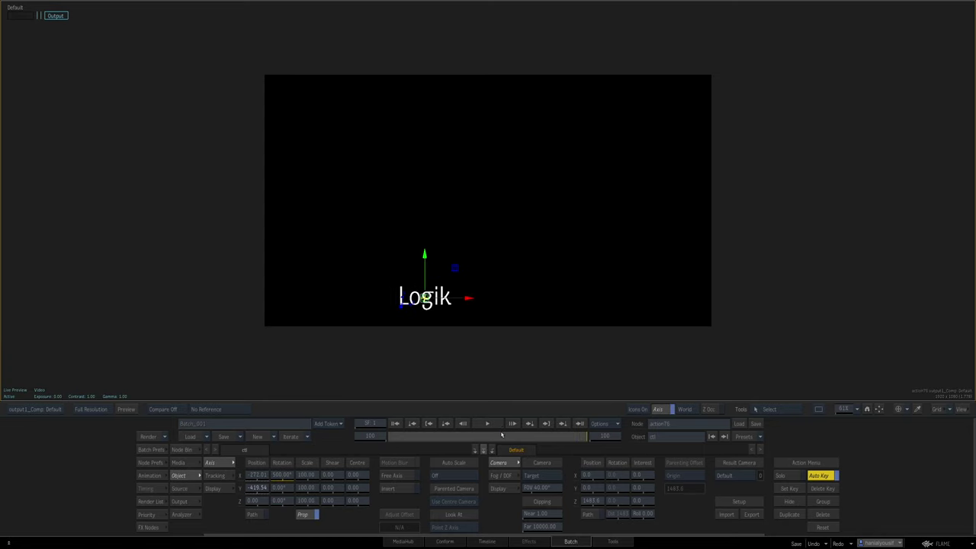
- Change the ctl axis's X position expression to -sin(frame/10)*ctl.rotation.x and play back the motion from the first frame
left_click(395, 424)
left_click(149, 475)
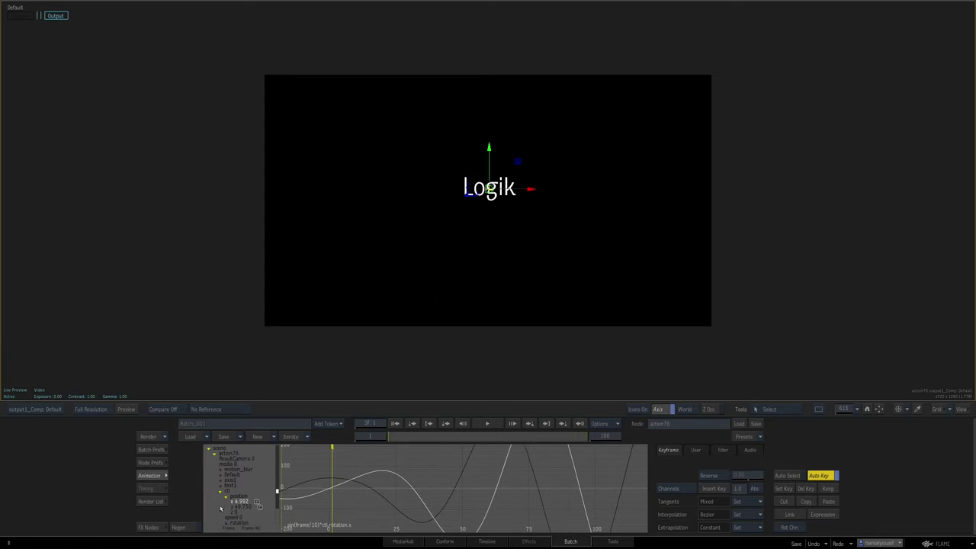
key("e")
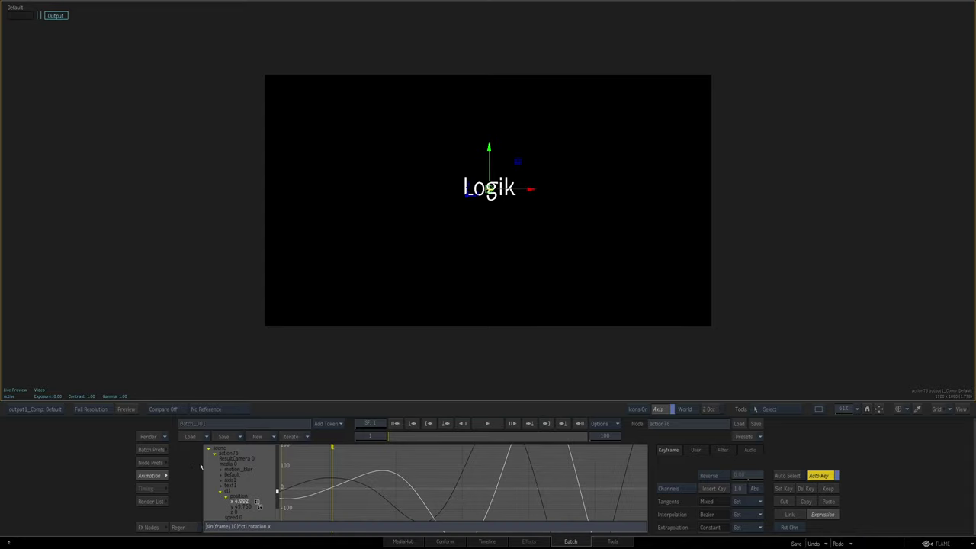
type("-")
key("Return")
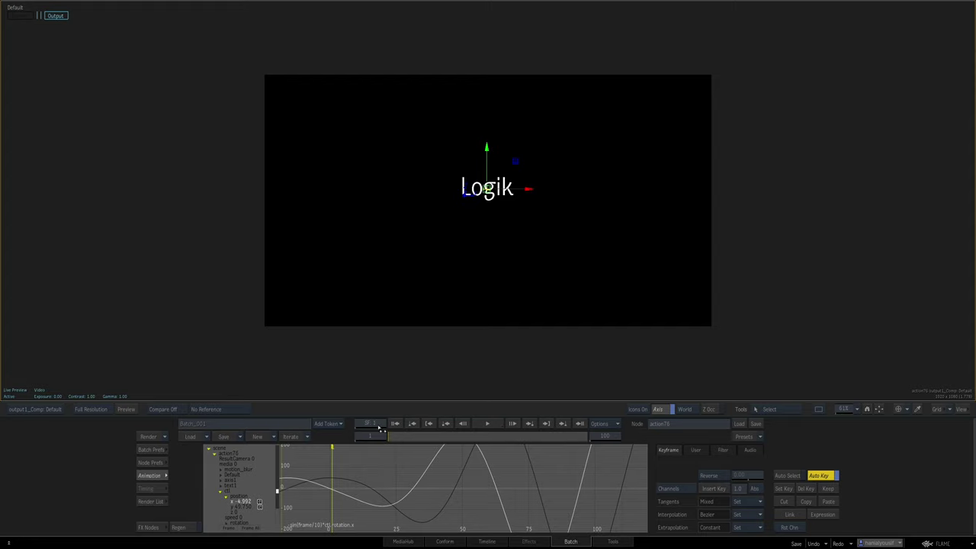
left_click(482, 426)
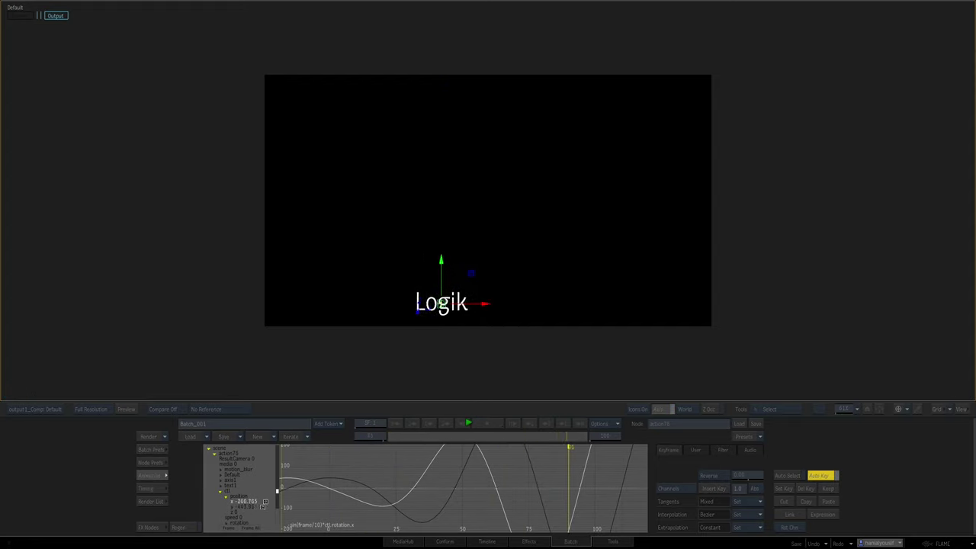
left_click(396, 424)
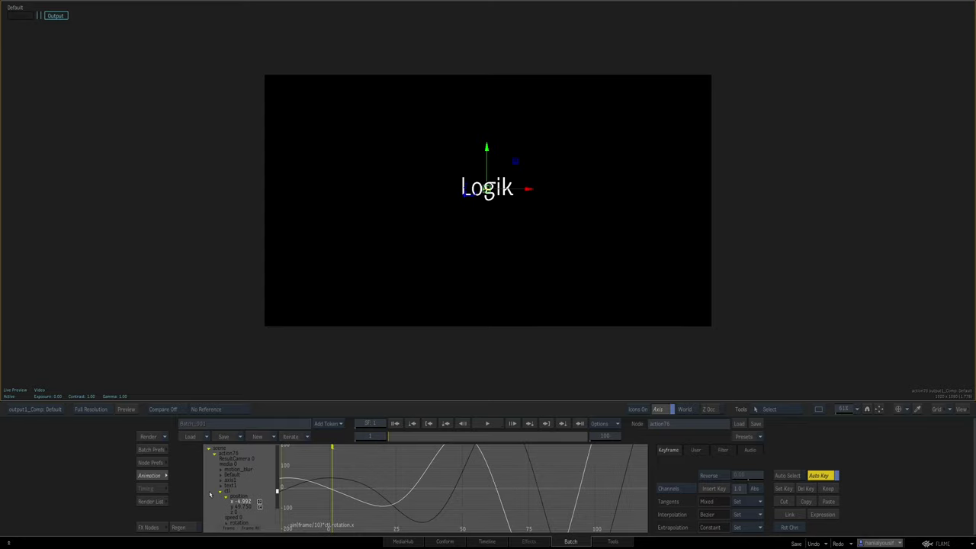
- Remove the minus sign from the ctl axis's X position expression
key("e")
key("Home")
key("Delete")
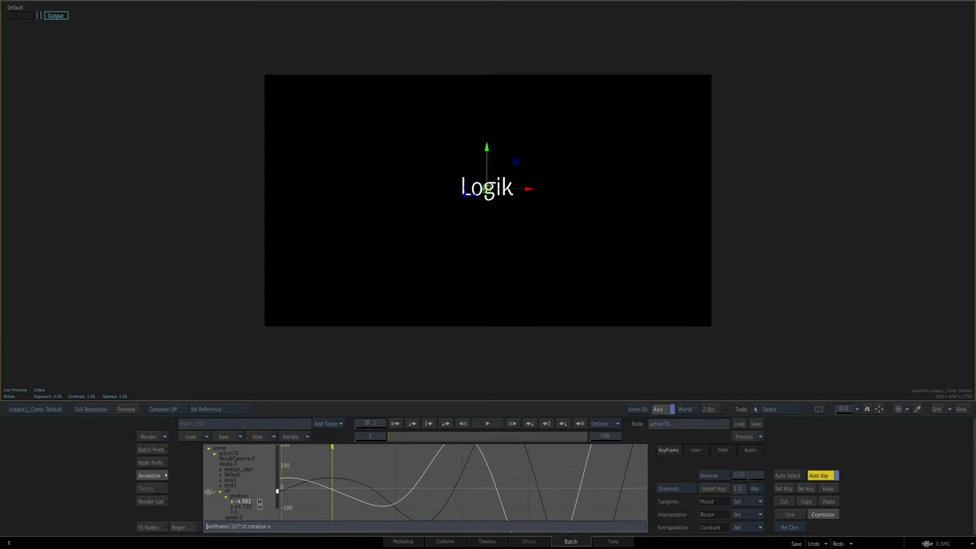
key("Return")
- Change the ctl axis's Y position expression to -cos(frame/10)*ctl.rotation.x and play back the motion
left_click(255, 508)
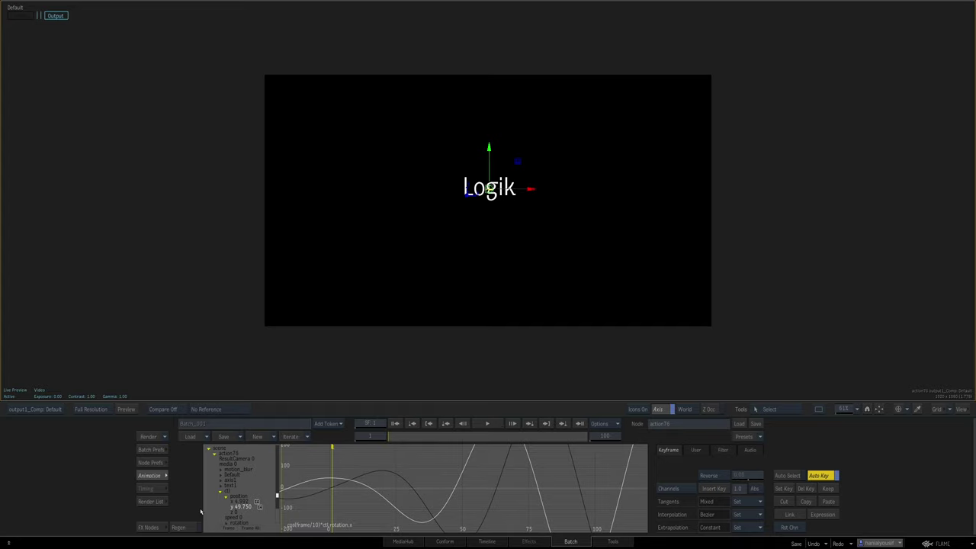
key("e")
type("-")
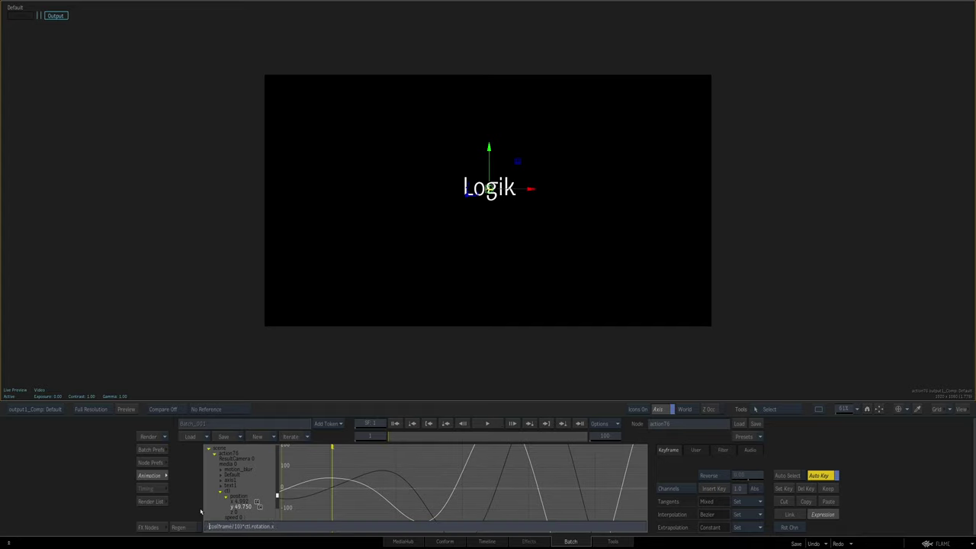
key("Return")
left_click(488, 424)
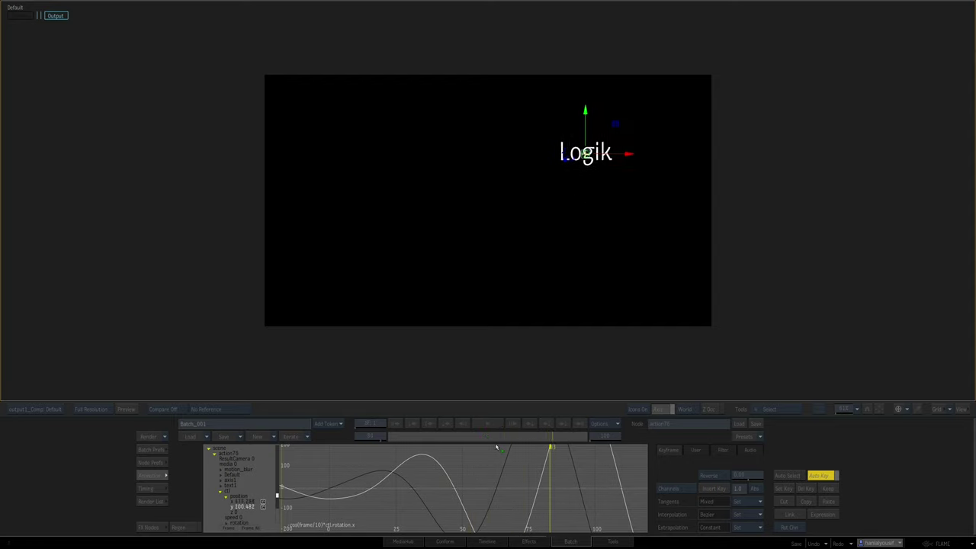
left_click_drag(337, 447, 386, 424)
left_click_drag(461, 435, 257, 413)
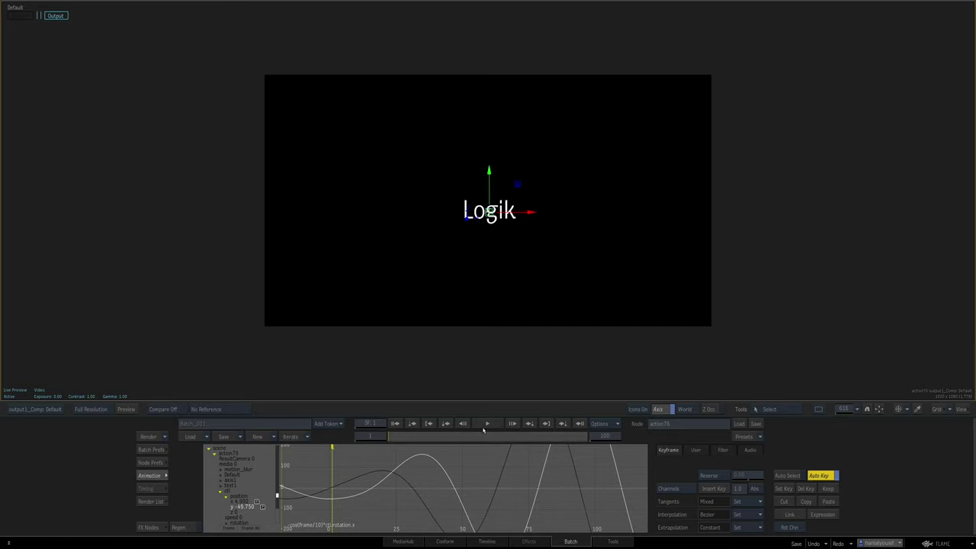
- Show the Action schematic, move the ctl axis slightly closer to axis1, and open its animation channels
key("super+Tab")
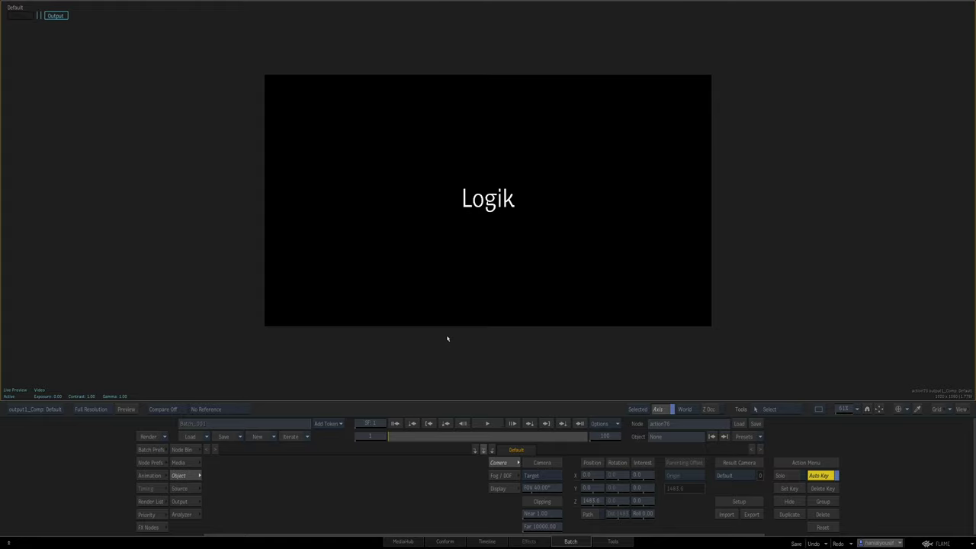
key("F4")
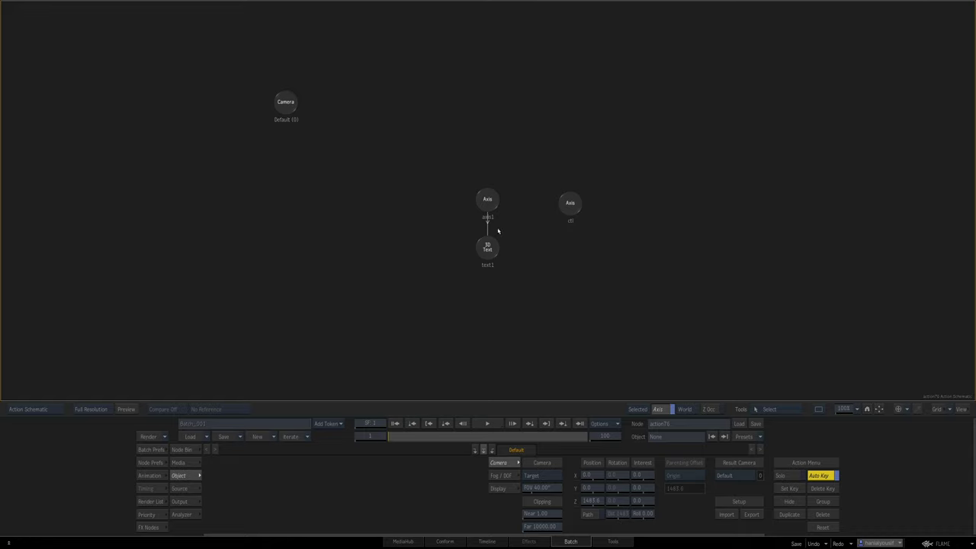
left_click_drag(570, 211, 555, 209)
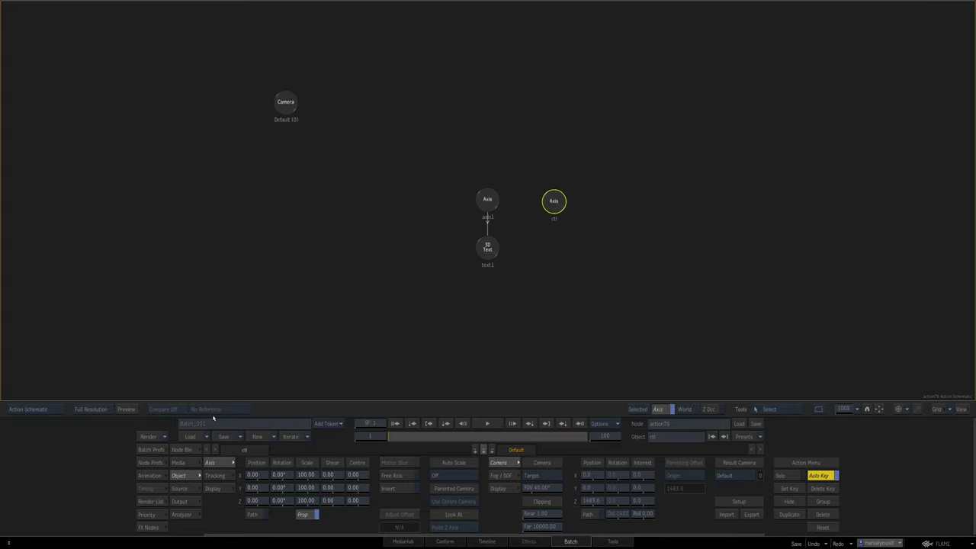
left_click(163, 476)
left_click(218, 475)
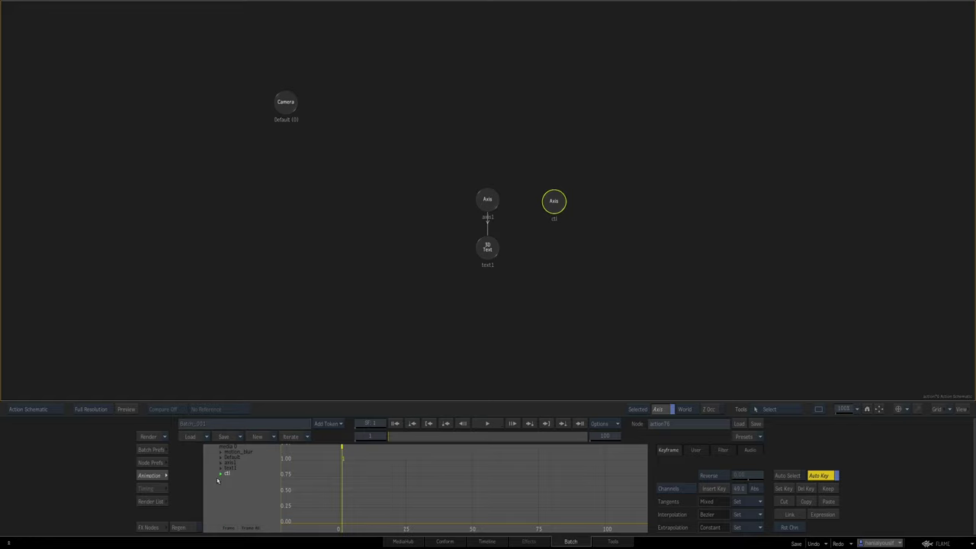
left_click(229, 463)
left_click(221, 463)
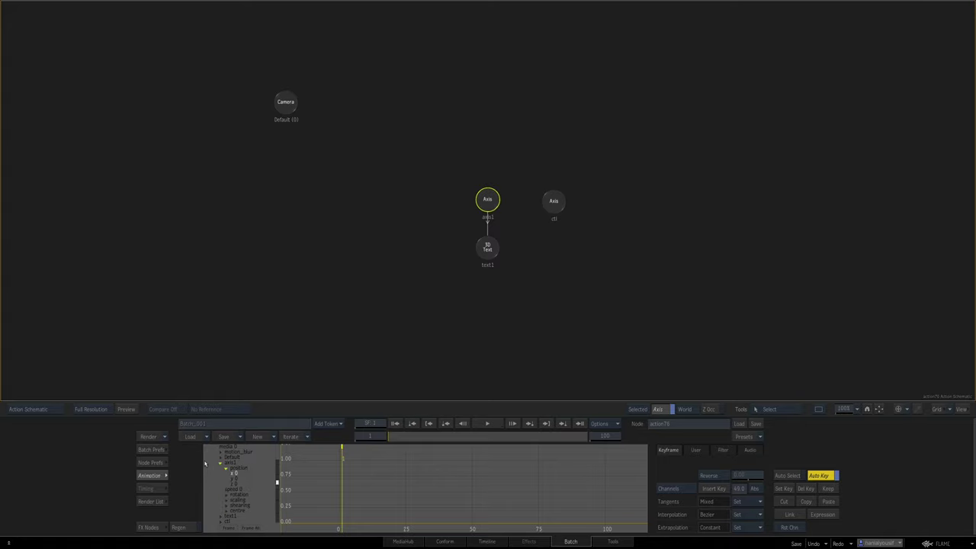
key("e")
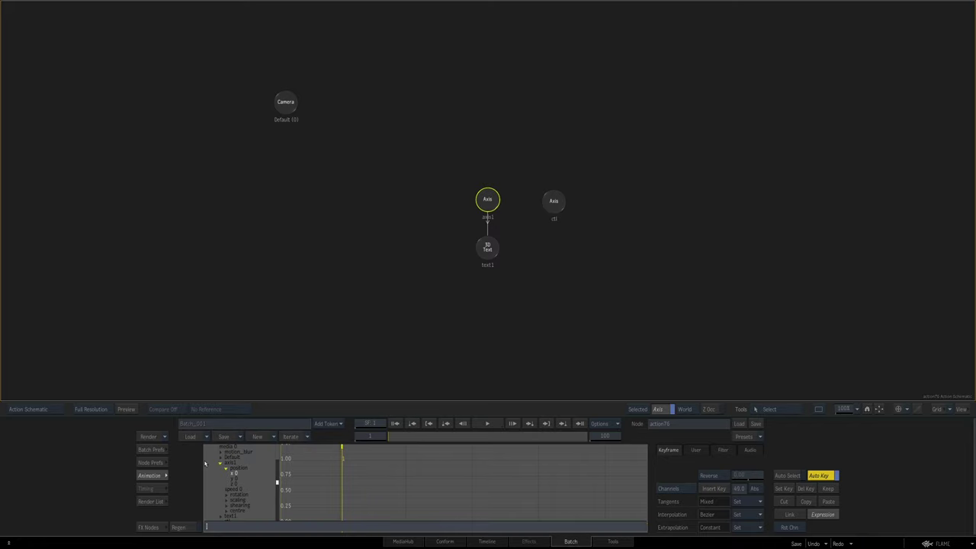
left_click(554, 202)
left_click(221, 463)
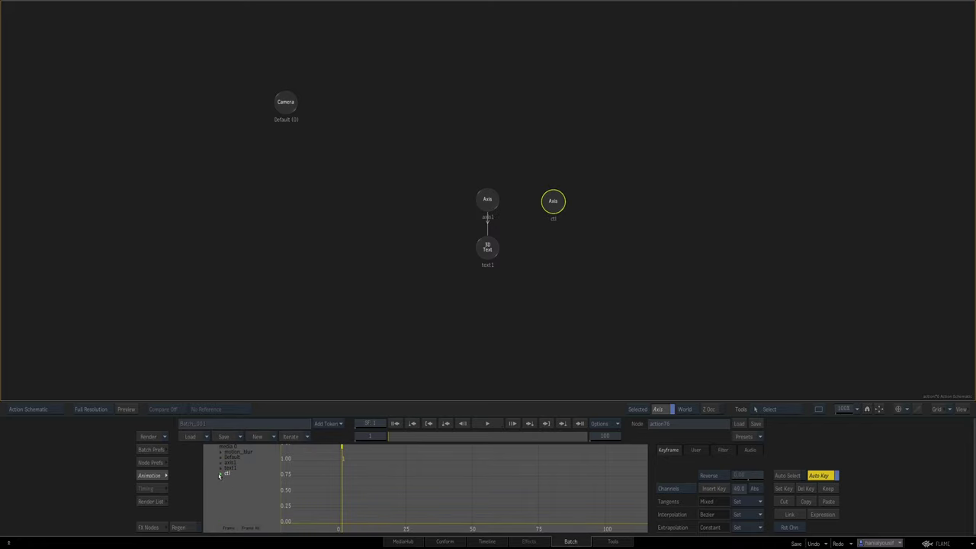
- Set the ctl axis's X position expression to noise(frame)*100
left_click(221, 474)
left_click(226, 489)
left_click(225, 490)
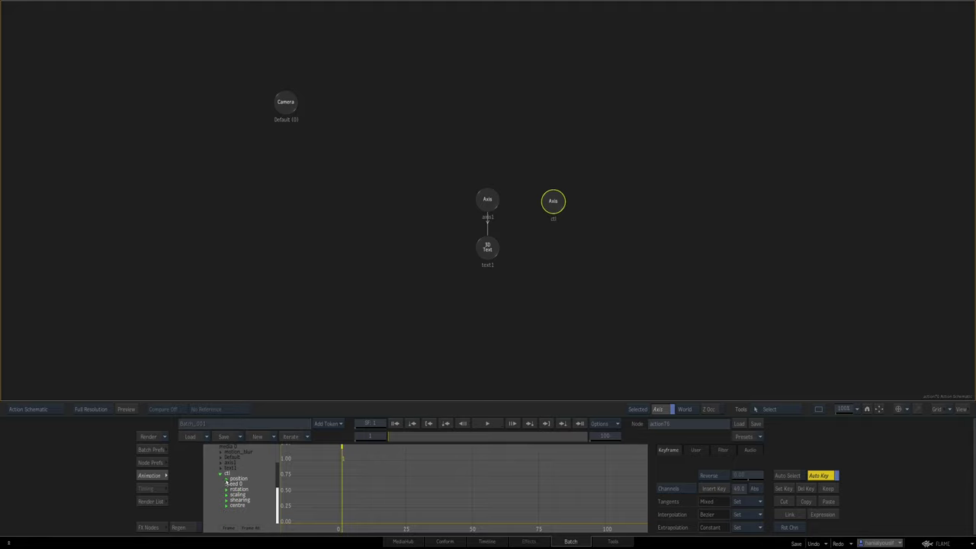
left_click(226, 479)
left_click(233, 485)
key("equal")
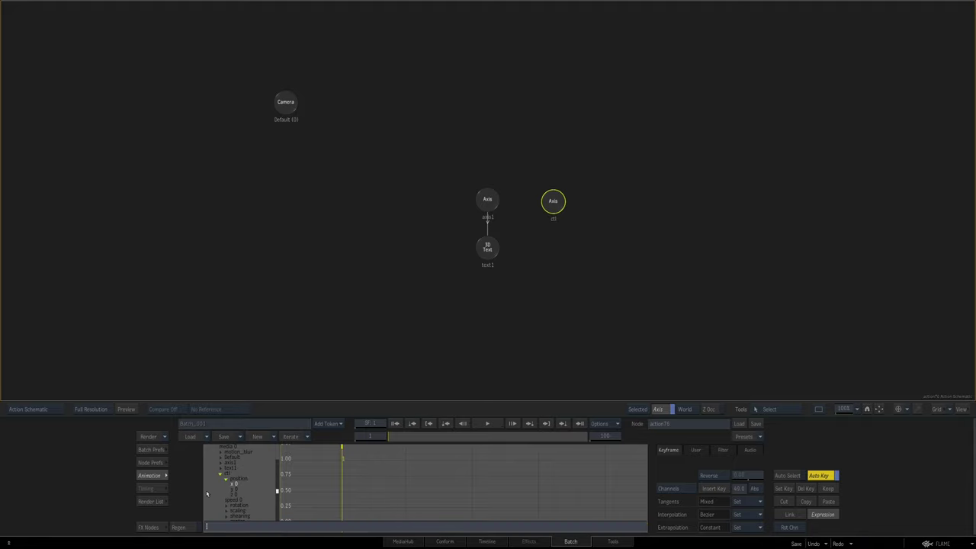
type("noise(frame)*100")
key("Return")
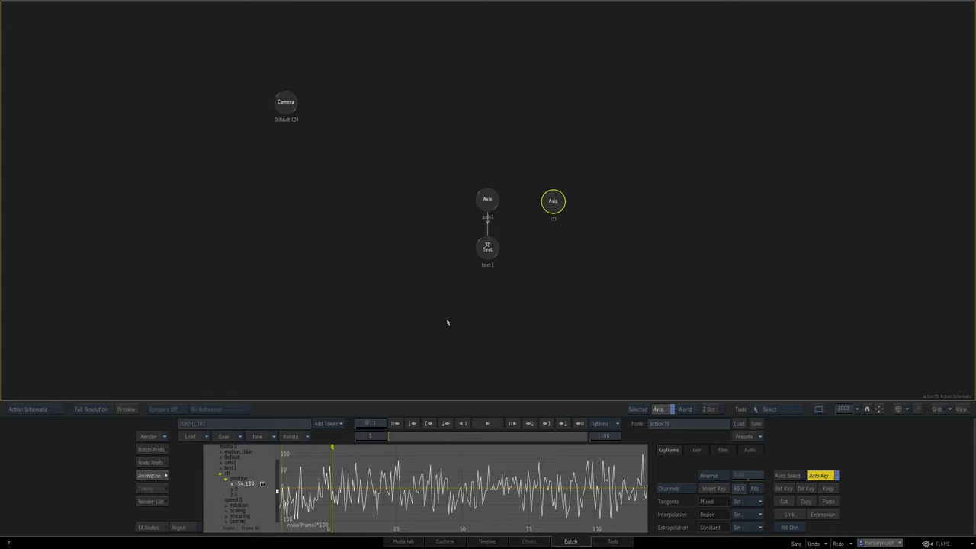
- Set the ctl axis's Y position expression to noise(frame)*100
key("grave")
key("grave")
left_click(218, 500)
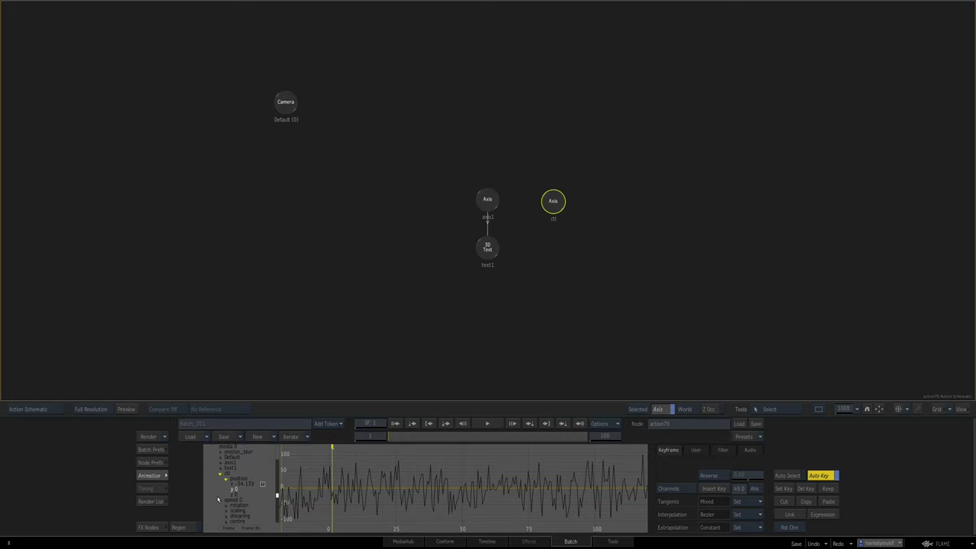
key("e")
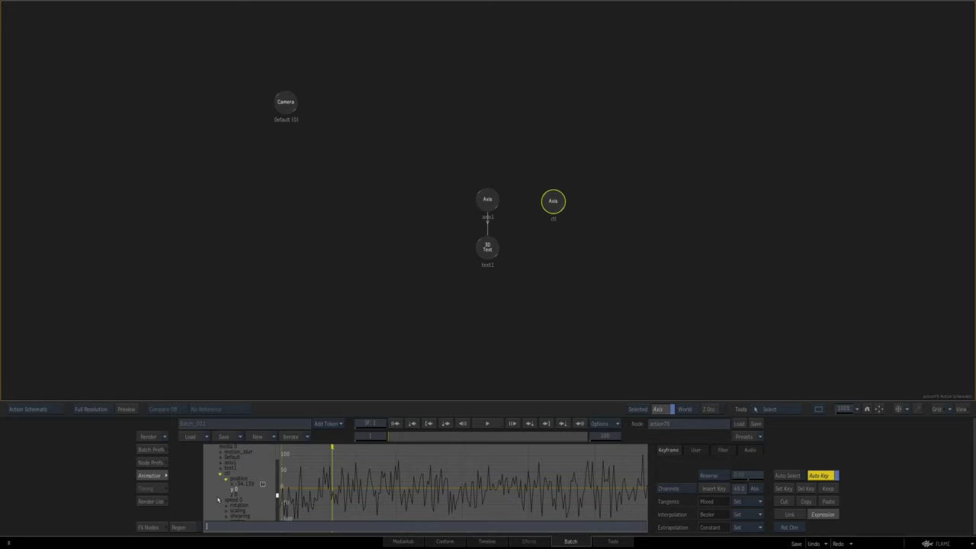
type("eval(position.x,frame-100)")
key("Return")
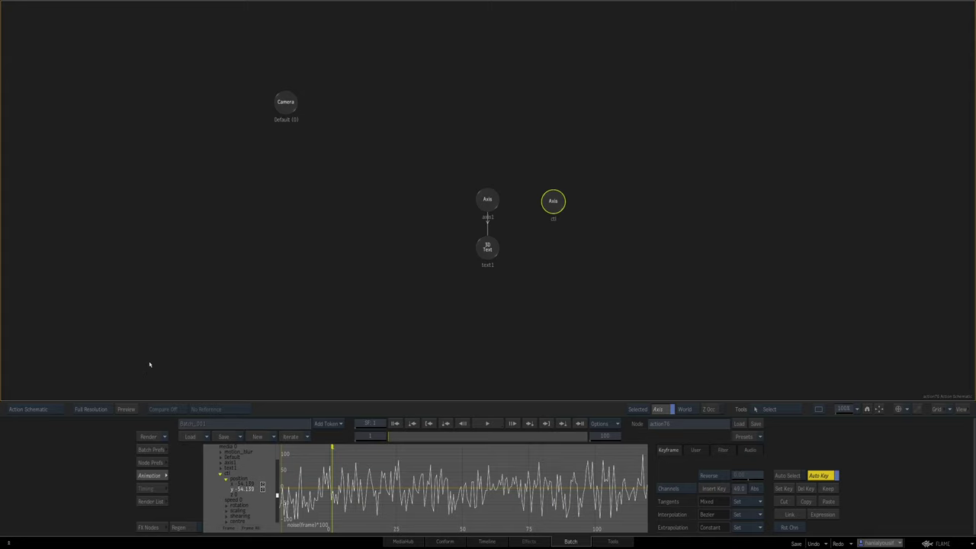
- Show the output view, play back the ctl axis's noise motion briefly, and return to the first frame
key("F4")
left_click(488, 423)
left_click(487, 424)
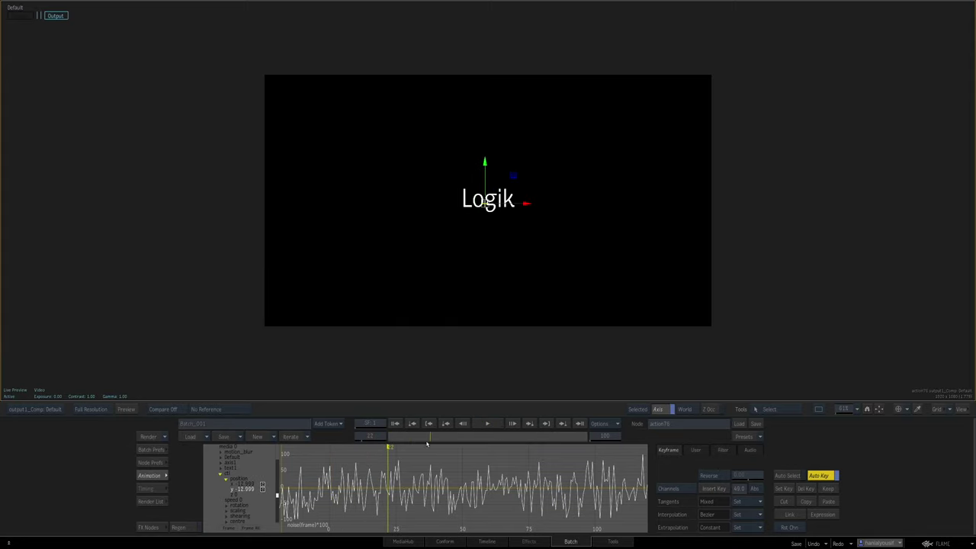
left_click(396, 424)
- Replace the ctl axis's Y position expression with eval(position.x,frame-50) to offset the X noise in time
key("F8")
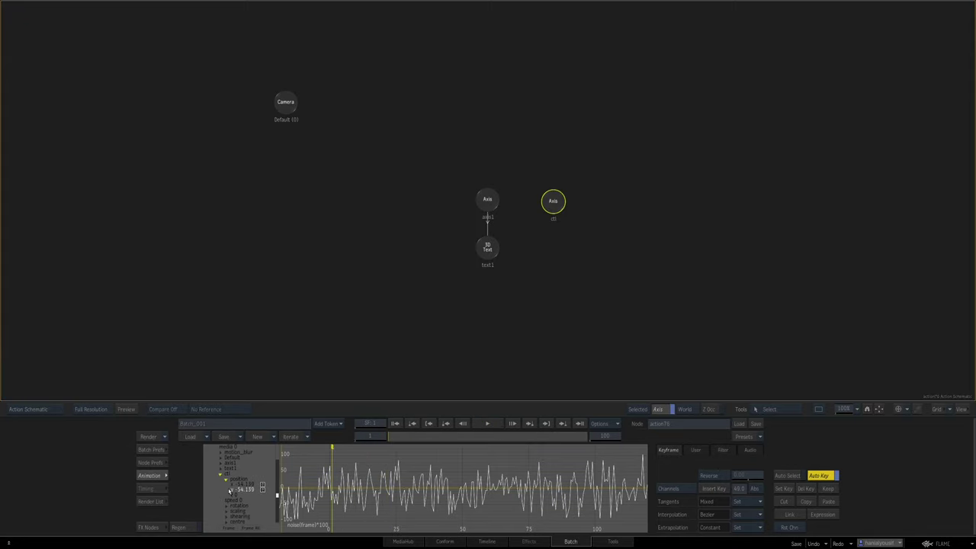
key("e")
key("BackSpace")
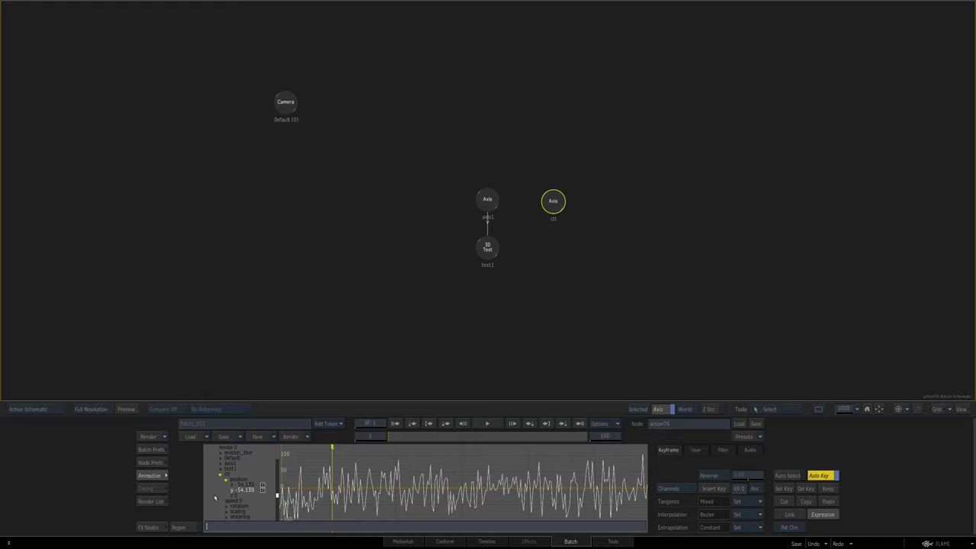
type("eval")
type("(position.x.frame-50)")
key("Return")
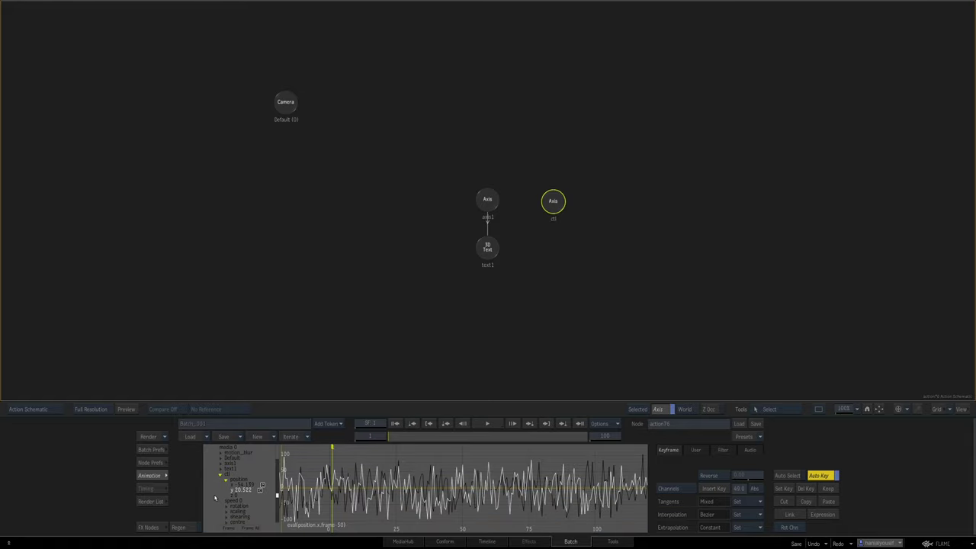
- Play back the offset noise in the output view and display the ctl axis's position curves together
key("F4")
left_click(488, 424)
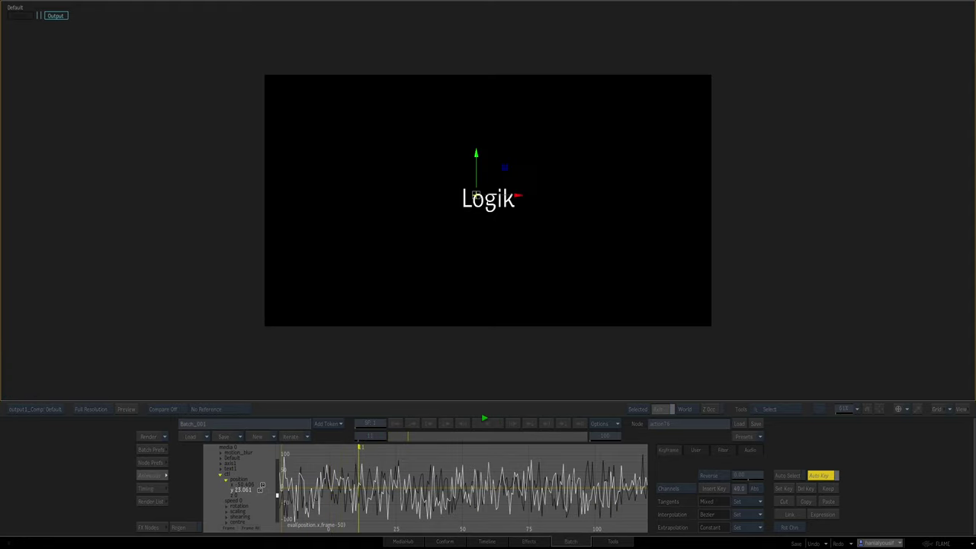
left_click(482, 416)
left_click(396, 424)
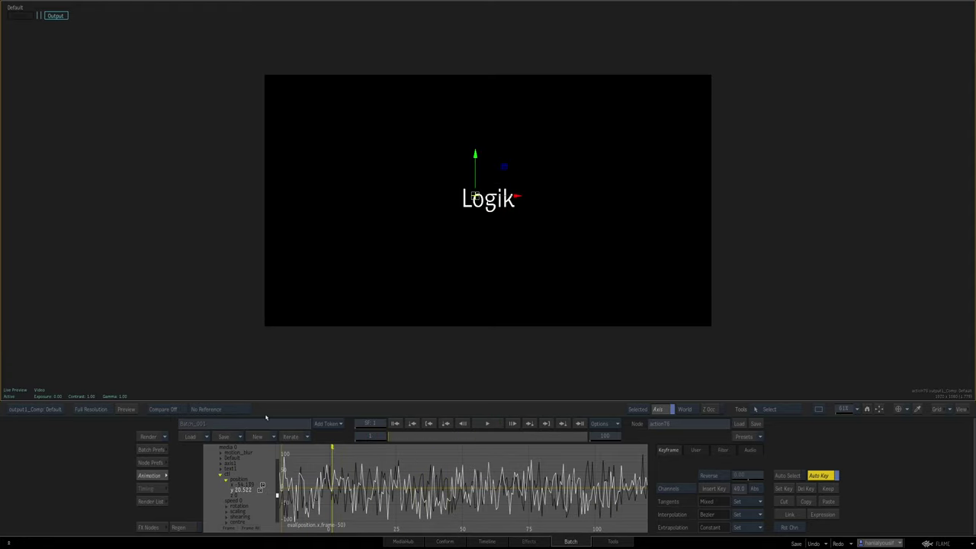
key("F8")
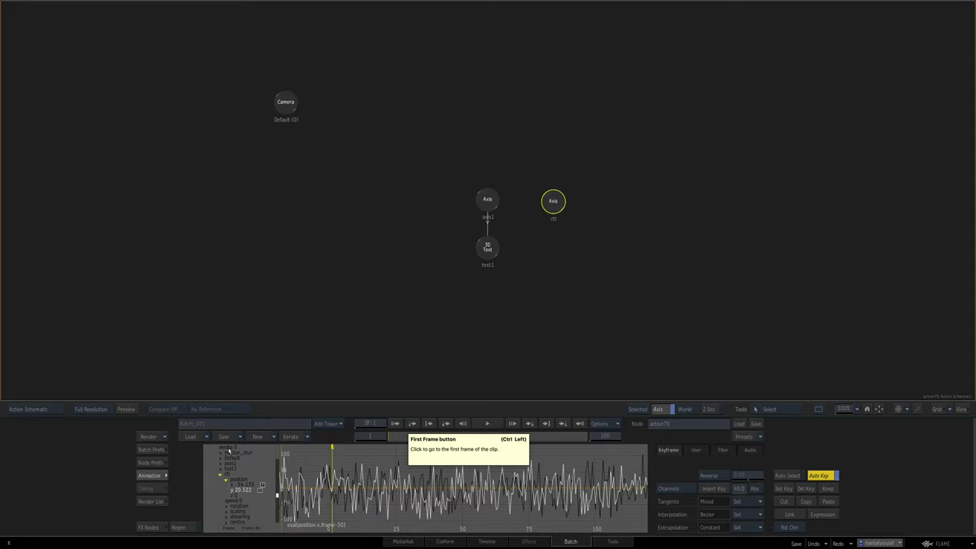
left_click(238, 484)
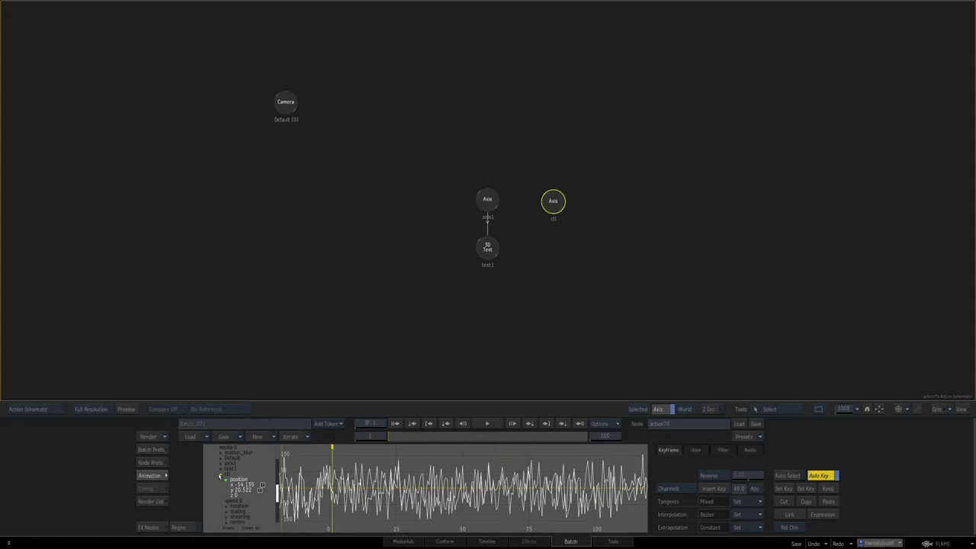
- Link axis1's X position to the ctl axis with the expression ctl.position.x
left_click(220, 474)
left_click(488, 199)
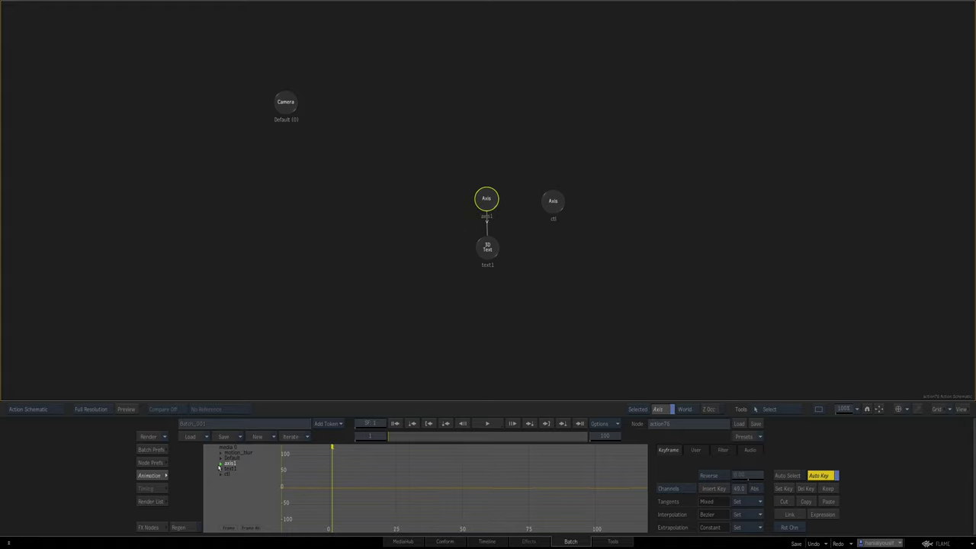
left_click(220, 464)
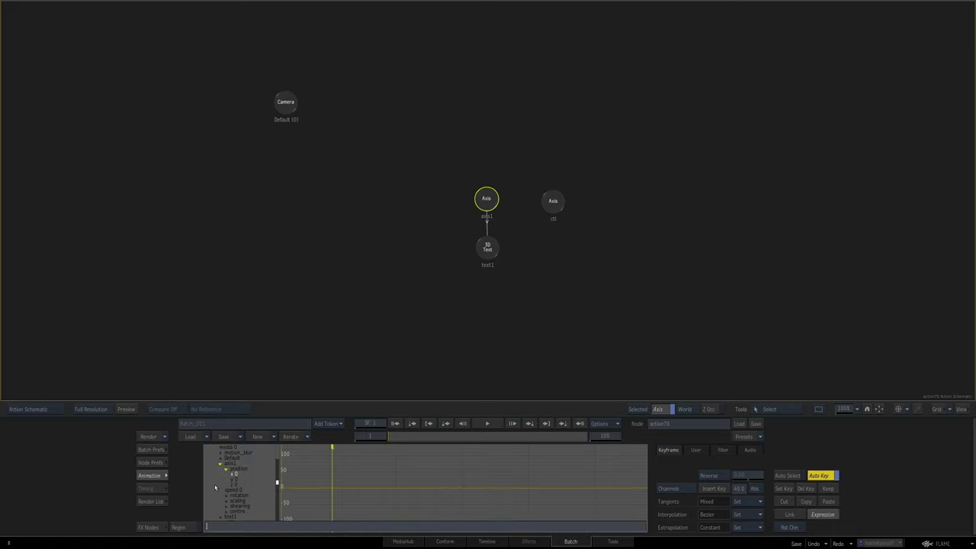
type("ctl.position.x")
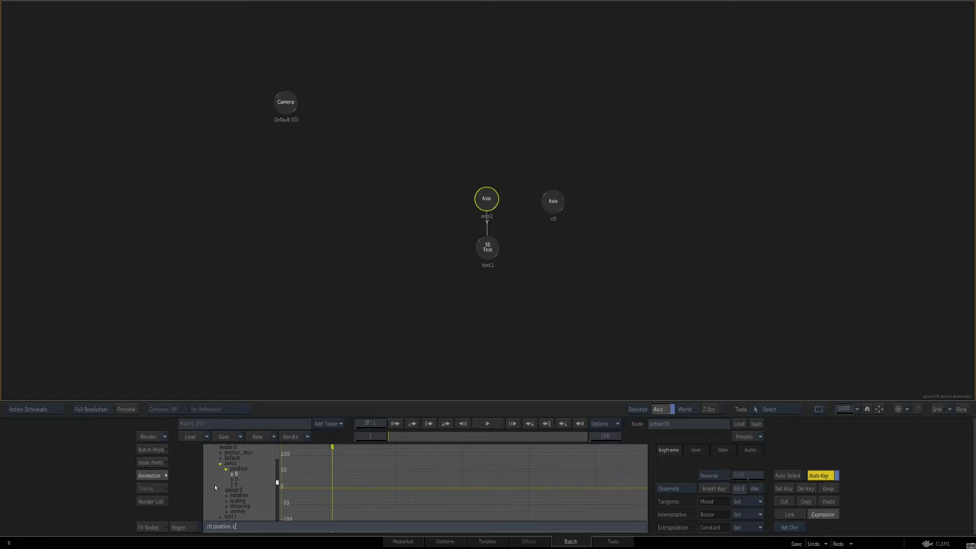
key("Return")
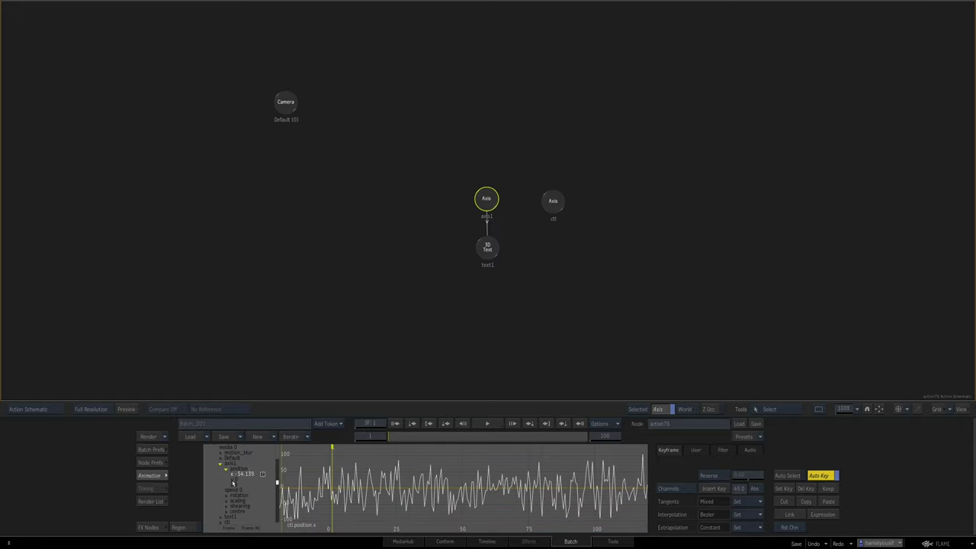
- Link axis1's Y position to the ctl axis with the expression ctl.position.y
left_click(232, 480)
key("e")
key("Up")
key("Up")
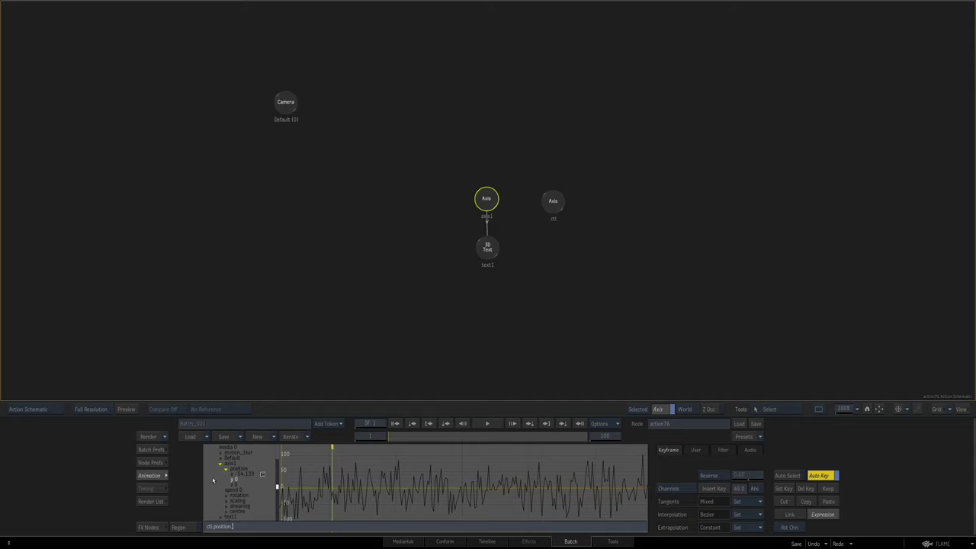
type("y")
key("Return")
key("Escape")
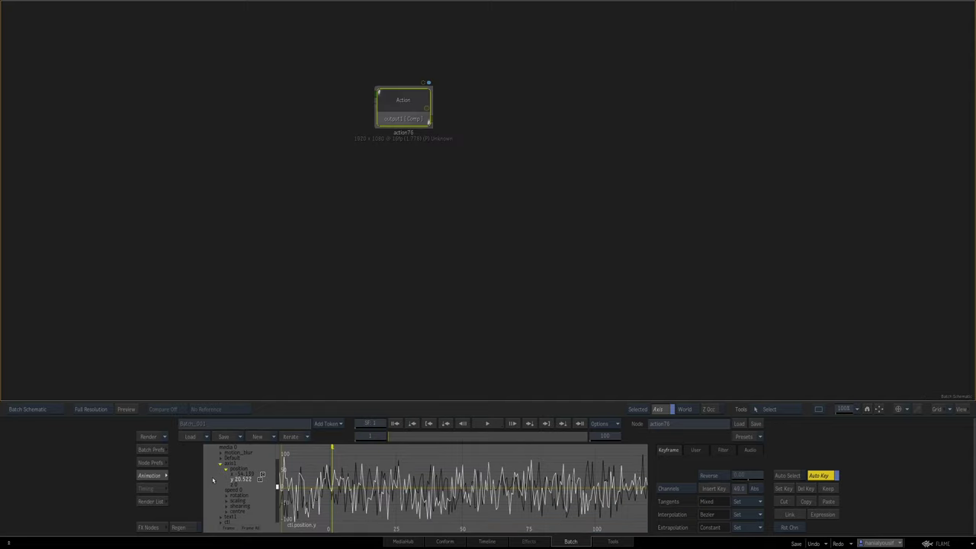
- Show the output view, play back the text's linked noise motion briefly, and return to the first frame
key("F4")
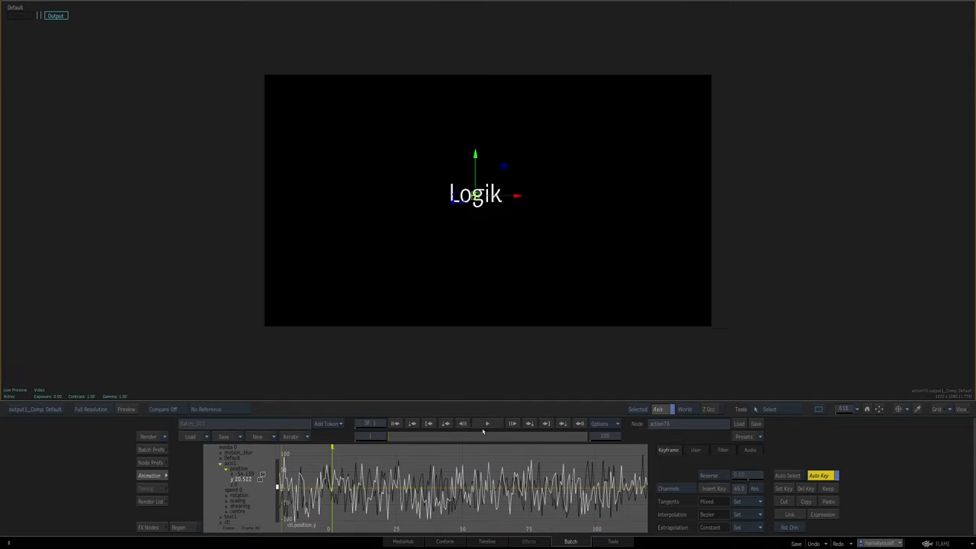
left_click(485, 425)
left_click(485, 425)
left_click(388, 437)
- Slow the ctl axis's X position noise by changing its expression to eval(noise(frame)*100, frame/5)
left_click_drag(216, 484, 212, 453)
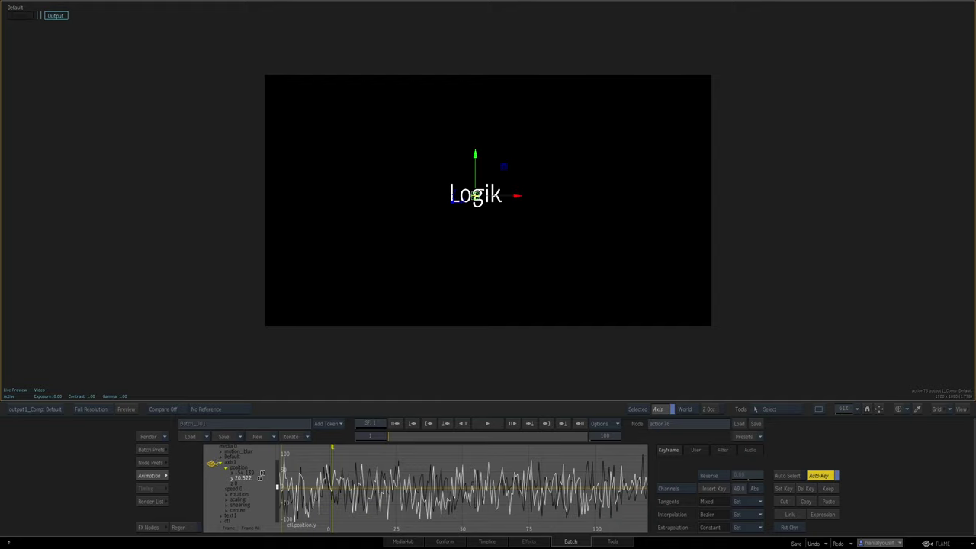
left_click(220, 463)
left_click(221, 473)
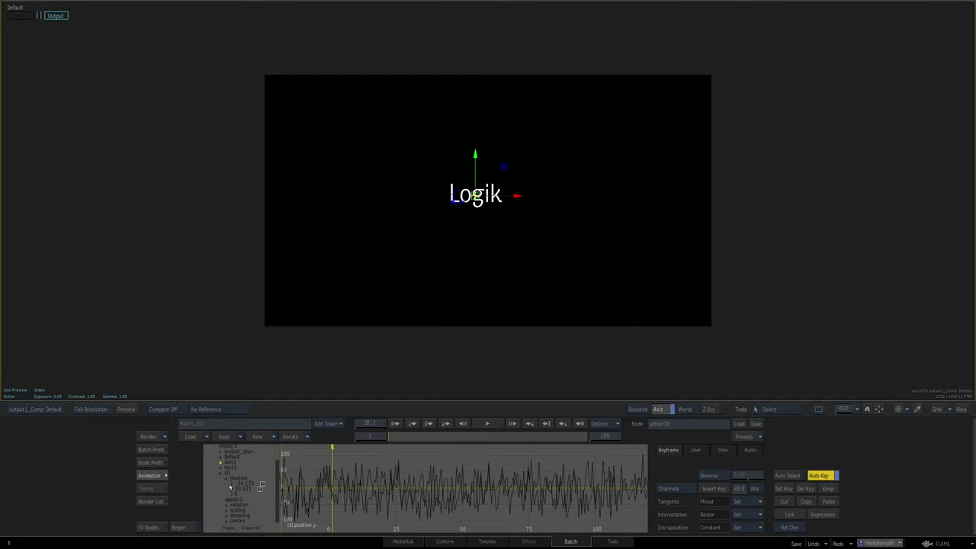
left_click(232, 485)
key("e")
key("Left")
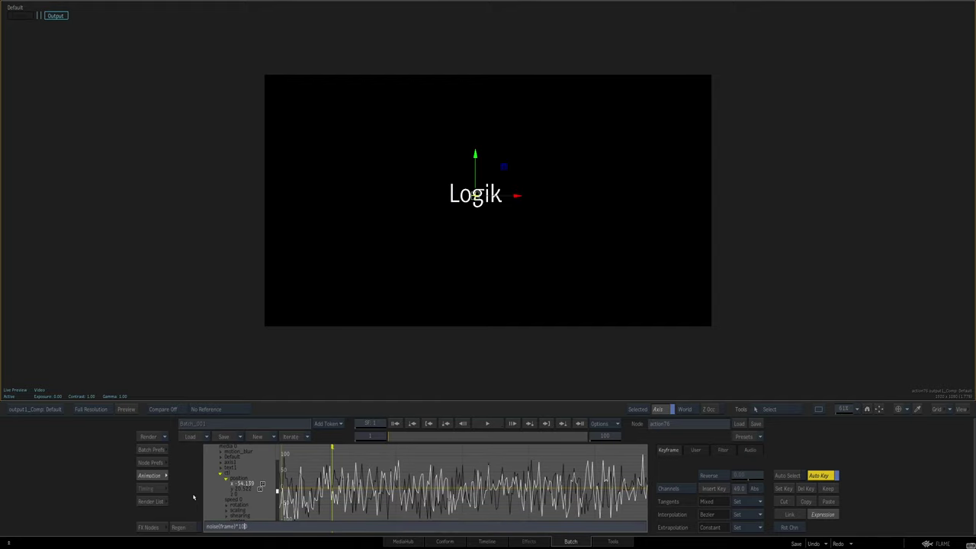
key("Left")
type("eval")
type("(")
key("End")
type(")")
type("r")
type("rame/5")
key("Return")
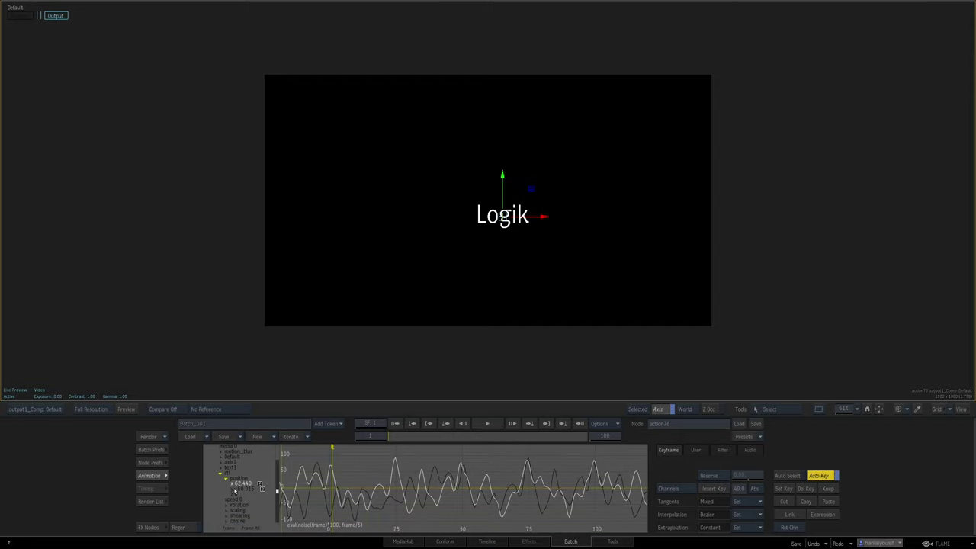
- Display the ctl axis's Y position curve, play back the slowed noise motion, and return to the first frame
left_click(241, 489)
left_click(487, 423)
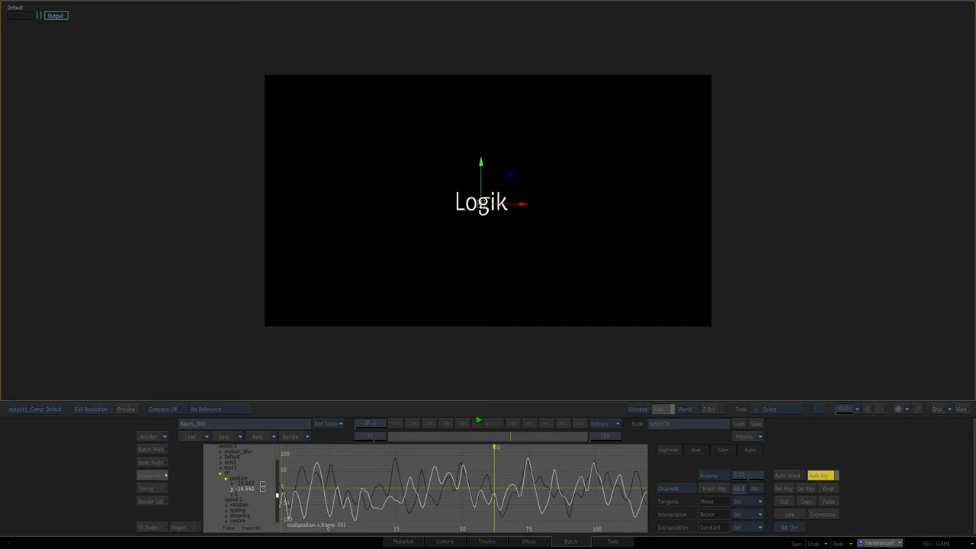
left_click(384, 434)
left_click(395, 426)
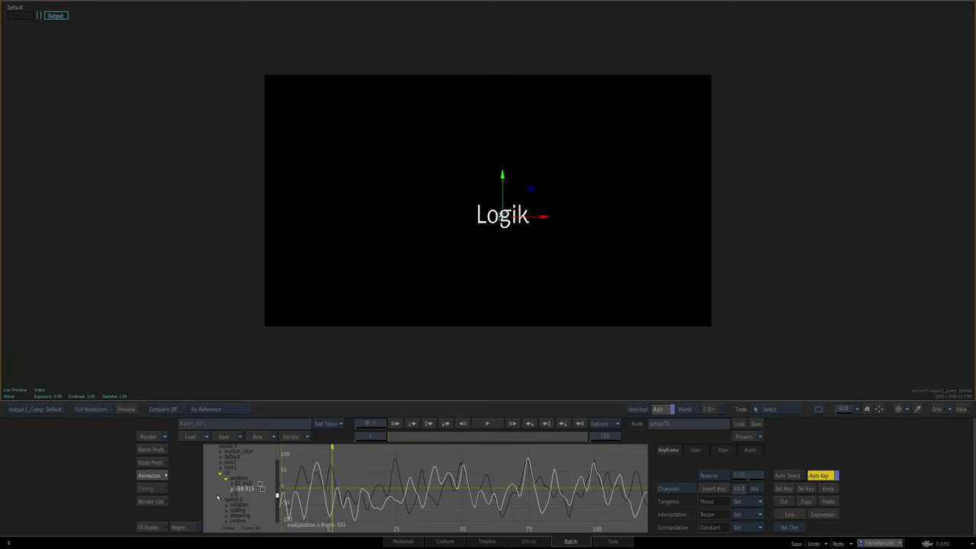
- Expand the ctl axis's rotation channels and set an X rotation keyframe of 0 at frame 1
left_click(226, 506)
left_click_drag(277, 504, 278, 512)
left_click(234, 504)
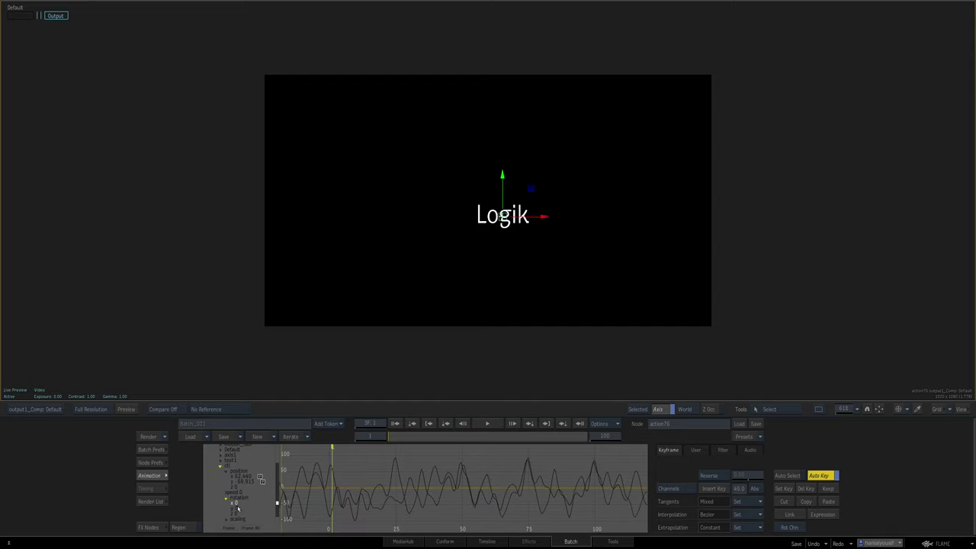
left_click(235, 506)
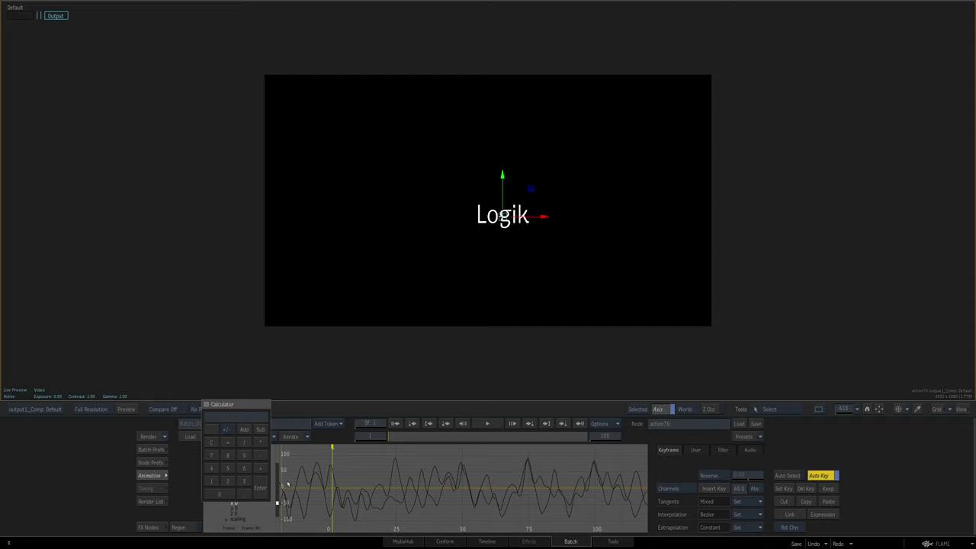
key("Return")
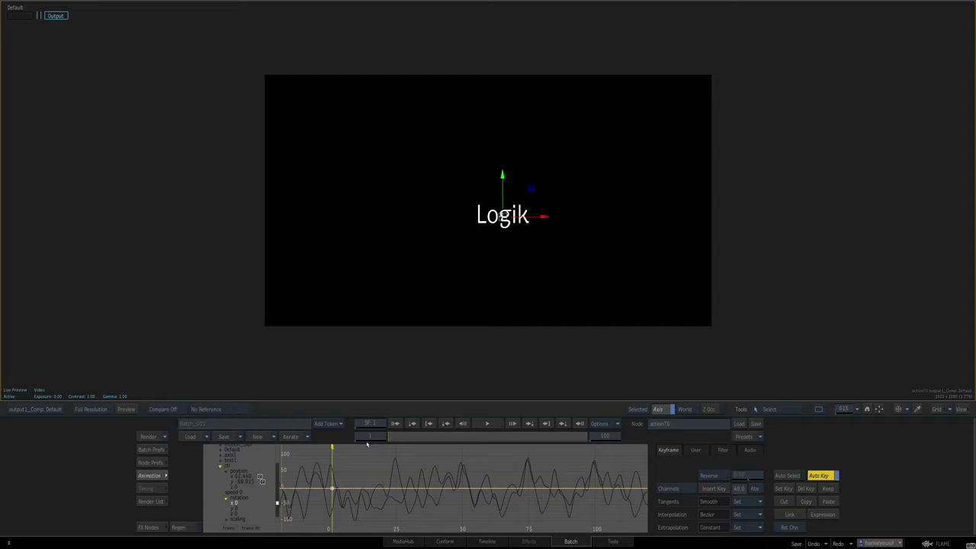
- Set the ctl axis's X rotation to 1 at frame 50
left_click(369, 436)
type("50")
key("Return")
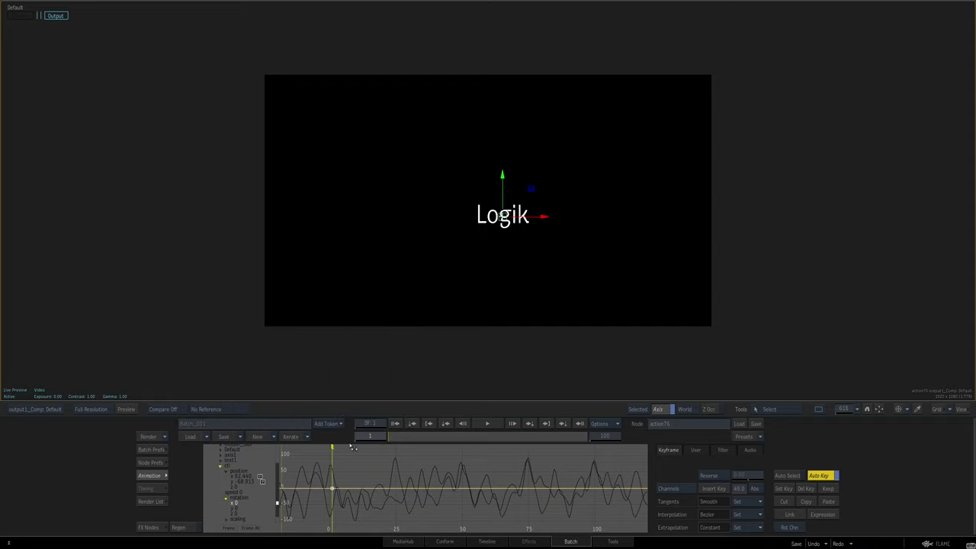
left_click(240, 507)
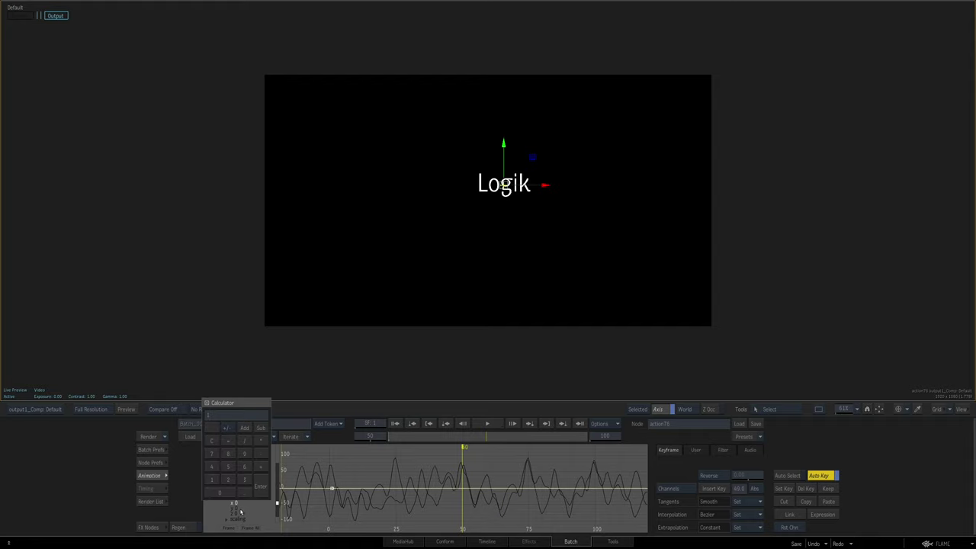
type("1")
key("Return")
- Set the ctl axis's X rotation to 0 at frame 100 and frame its curve in the graph
left_click(580, 424)
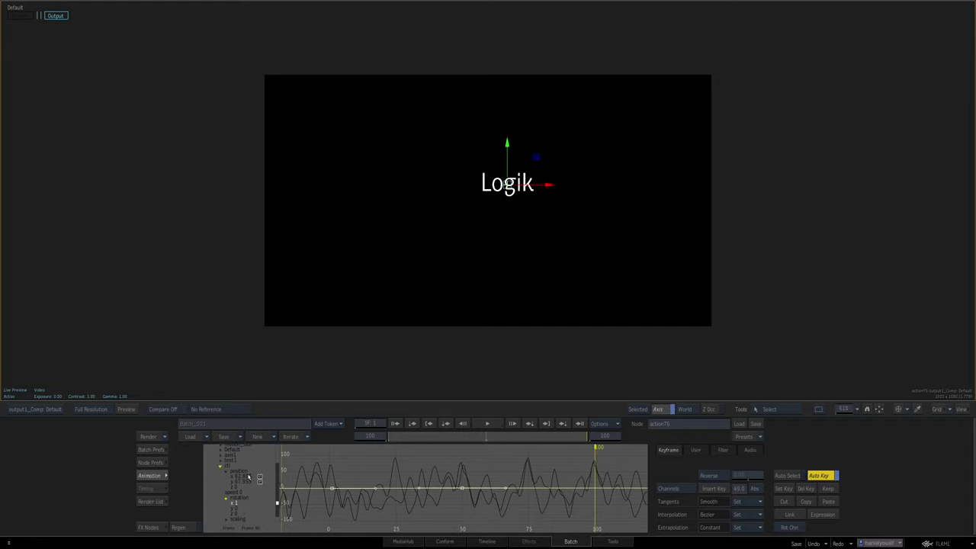
left_click(234, 504)
type("0")
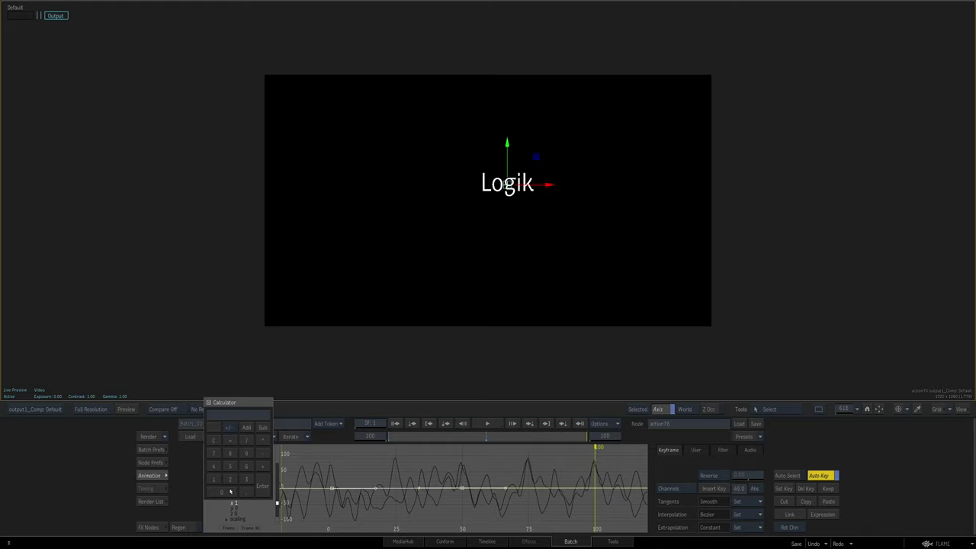
key("Return")
key("f")
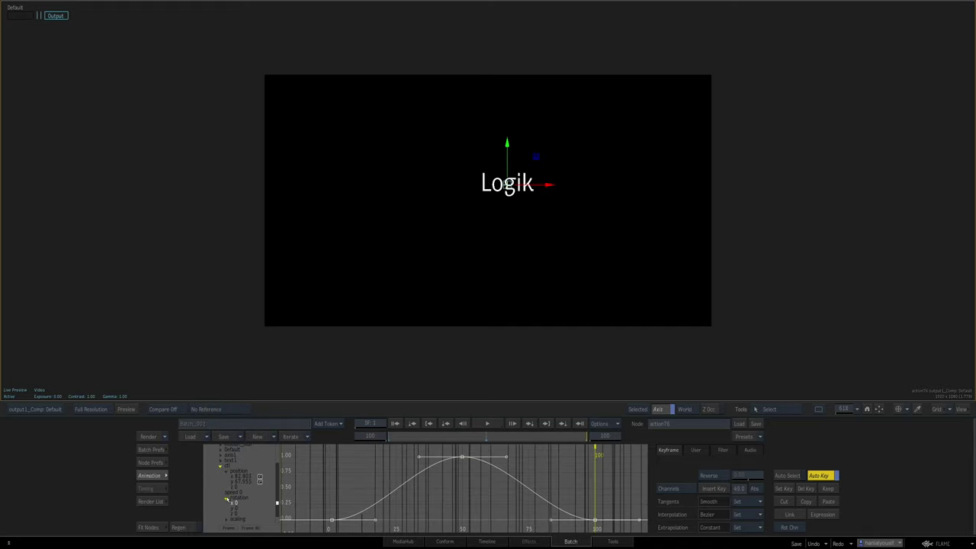
- Change axis1's X position expression to ctl.position.x*ctl.rotation.x so the ctl axis's X rotation scales the noise
left_click(221, 468)
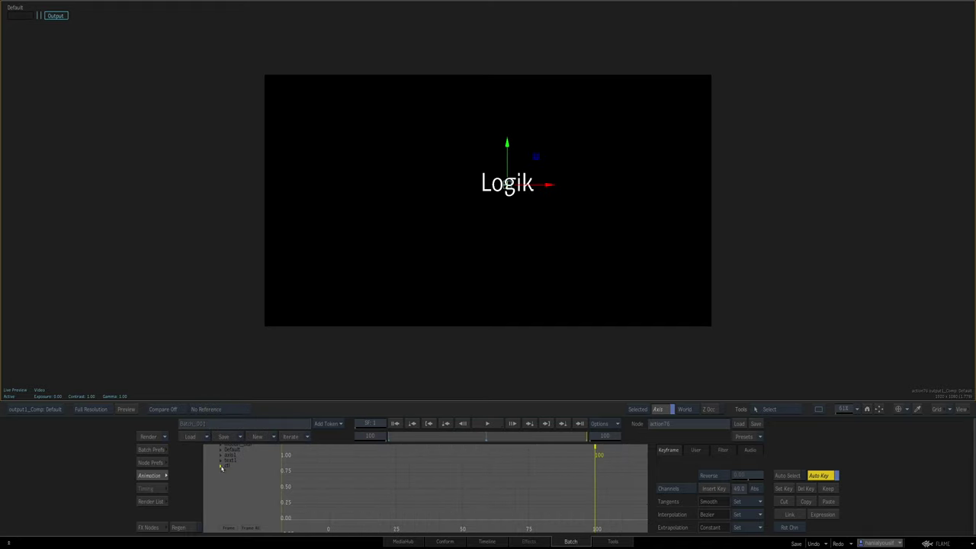
left_click(220, 456)
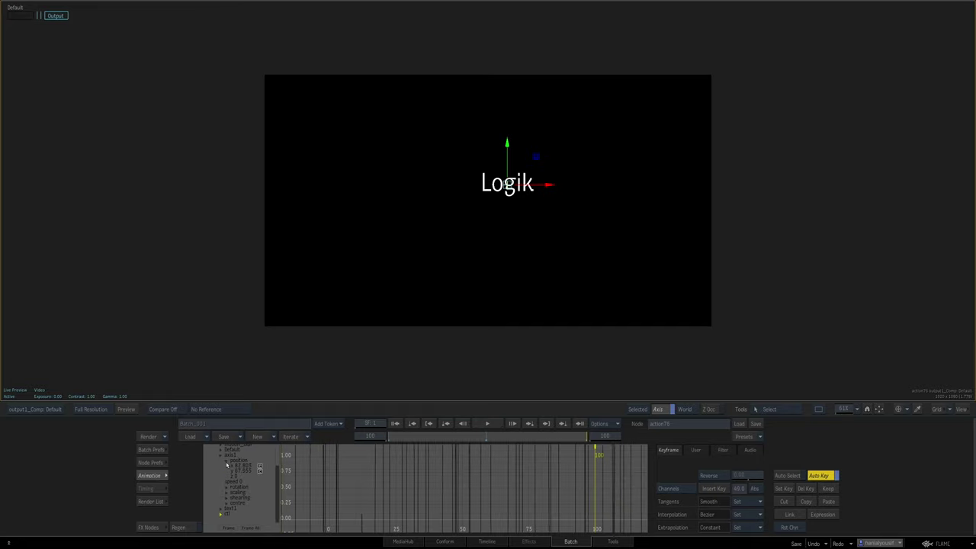
left_click(214, 468)
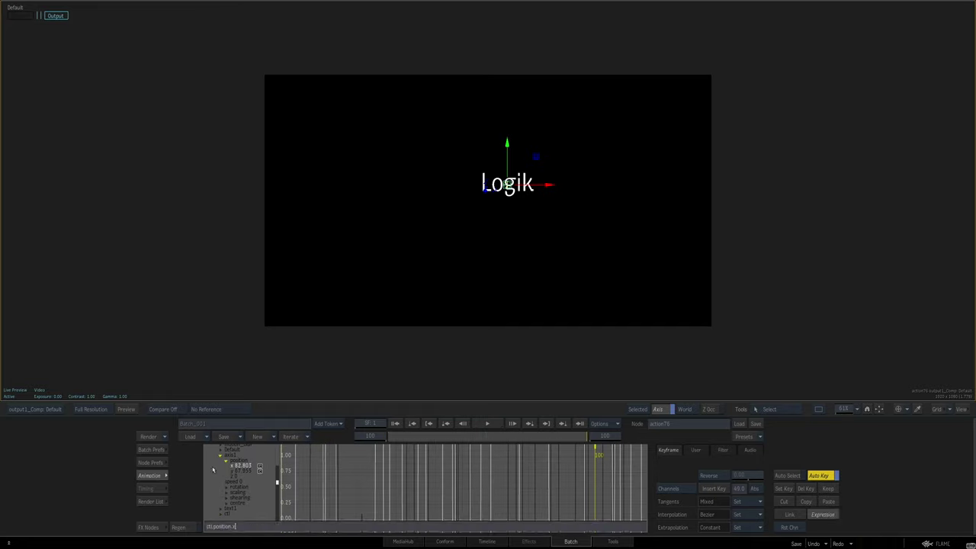
type("*")
type("otation.x")
key("Return")
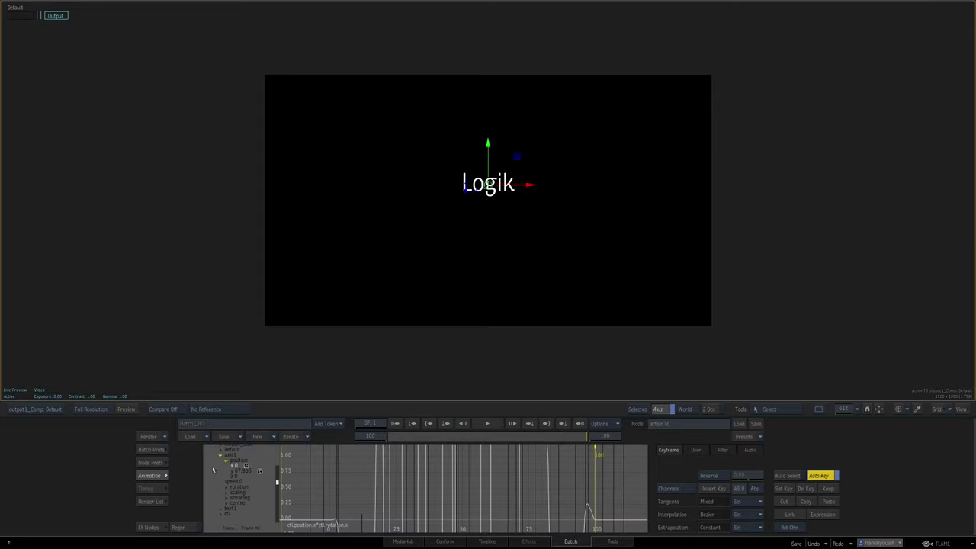
- Replace axis1's Y position expression with ctl.position.y*ctl.rotation.x
left_click(236, 472)
key("e")
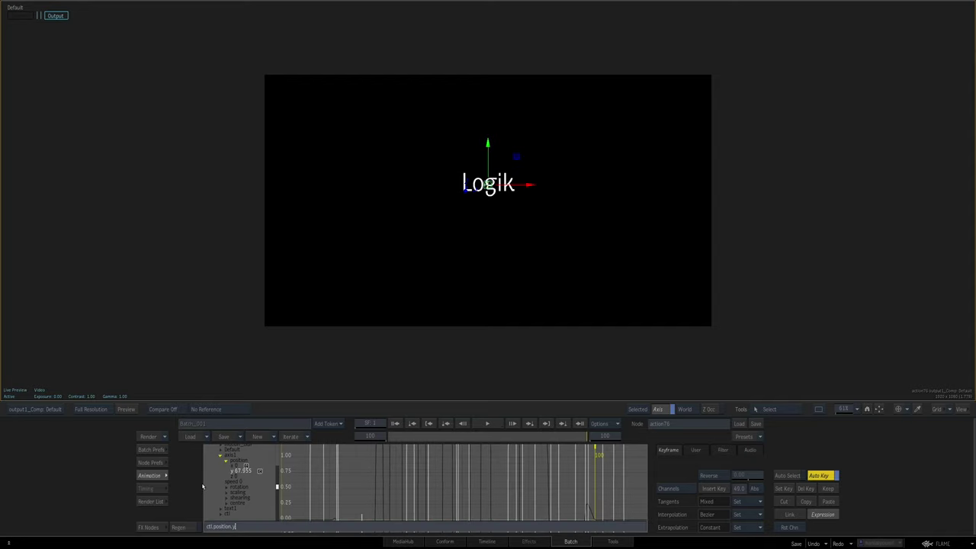
key("ctrl+a")
type("ctl.position.x*ctl.rotation.x")
key("BackSpace")
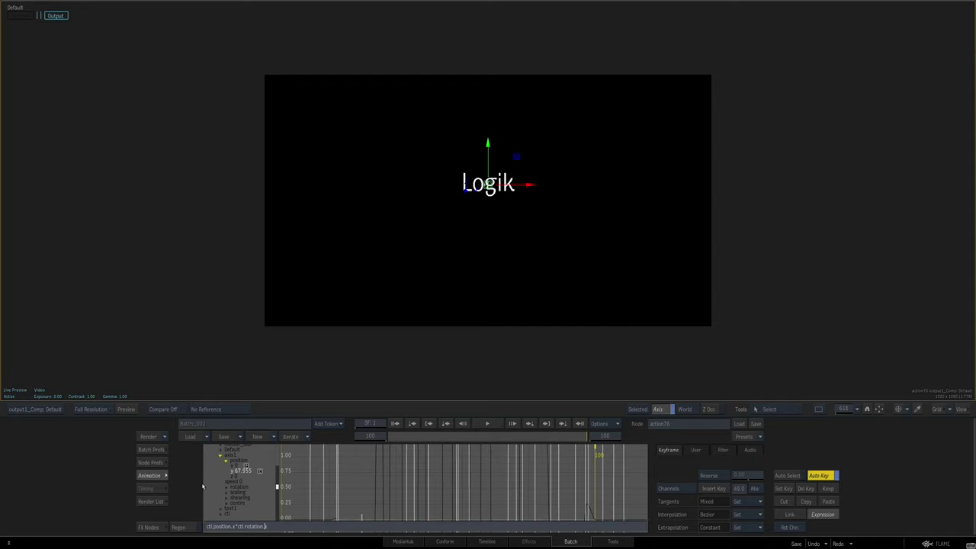
type("y")
key("Return")
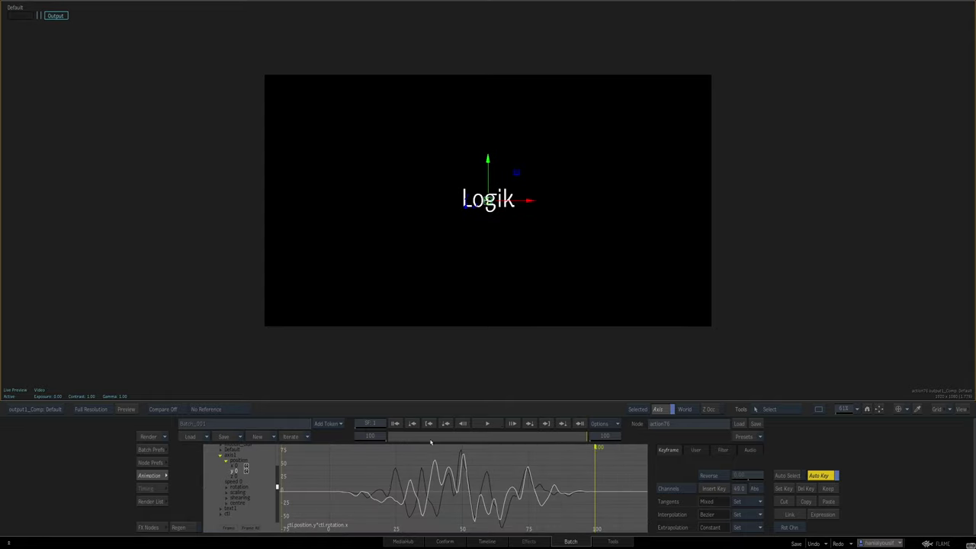
- Play back the scaled noise motion and display the ctl axis's X rotation curve
key("space")
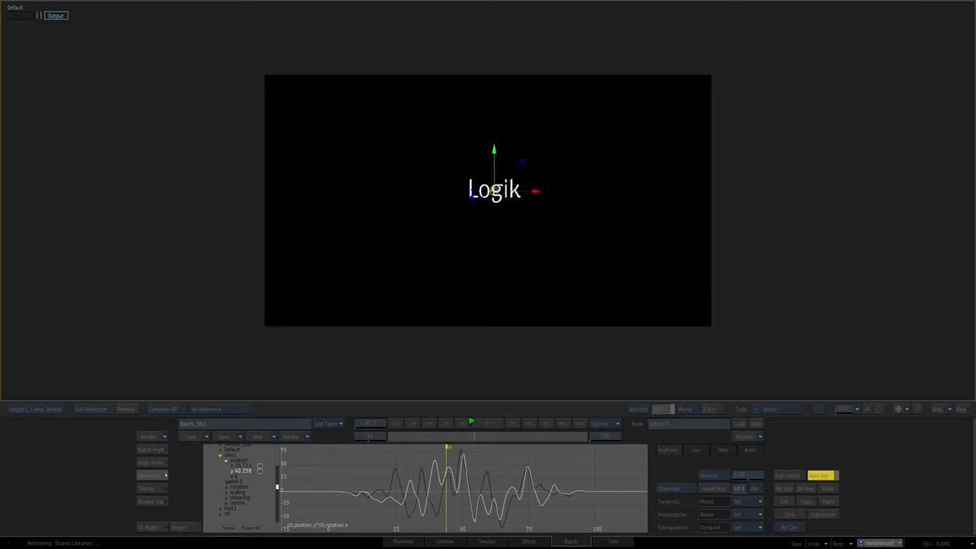
left_click(234, 471)
left_click(221, 456)
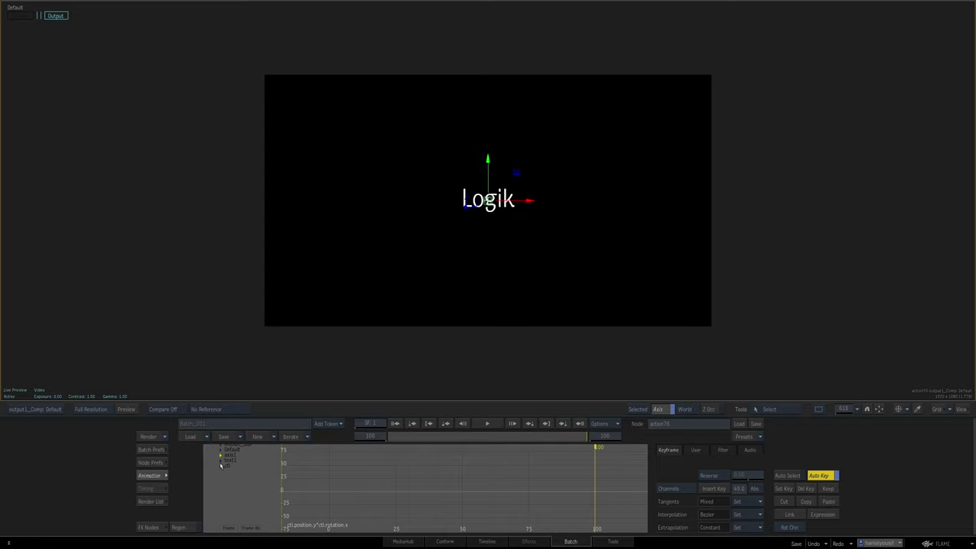
left_click(222, 466)
left_click(227, 474)
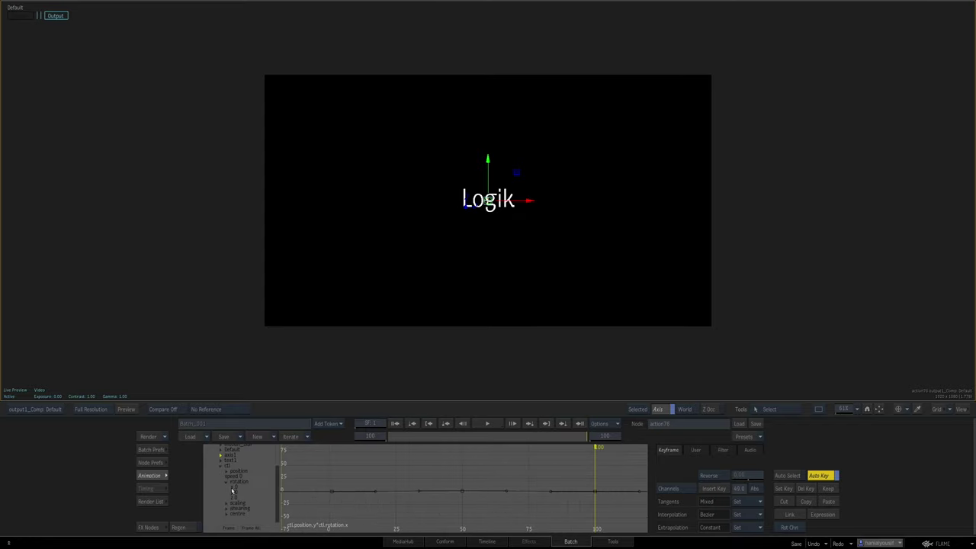
left_click(233, 491)
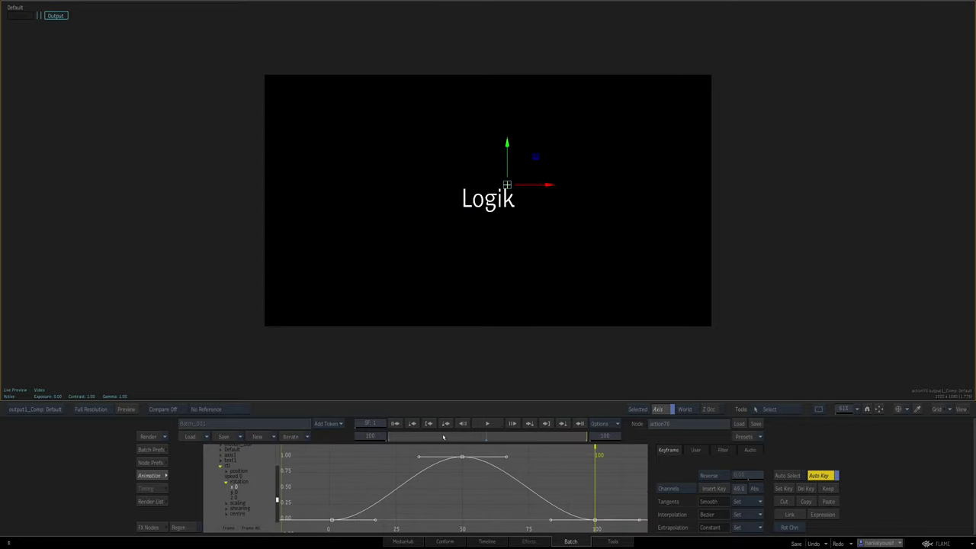
- Reshape the ctl axis's X rotation curve with raised keys near frames 17 and 79, lowering the middle key to about 0.45
left_click_drag(444, 438, 428, 440)
key("a")
left_click(383, 483)
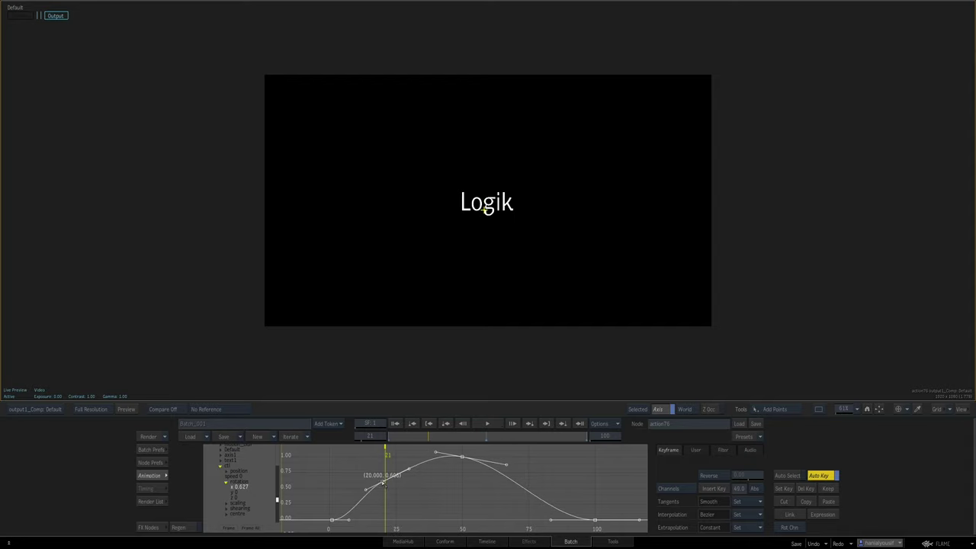
left_click_drag(384, 486, 374, 473)
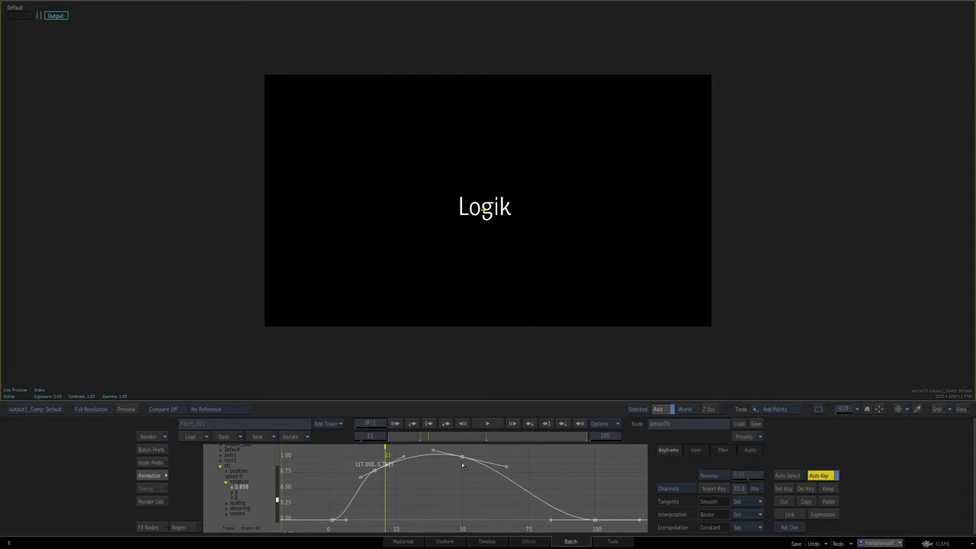
left_click_drag(534, 494, 539, 468)
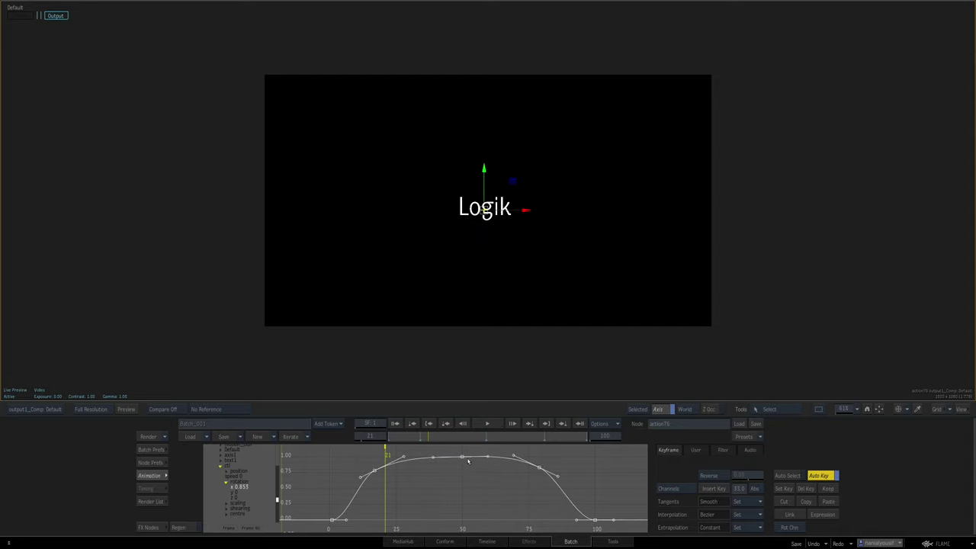
left_click_drag(463, 458, 466, 492)
- Play back the text motion with the reshaped intensity curve and return to the first frame
left_click(397, 424)
left_click(488, 425)
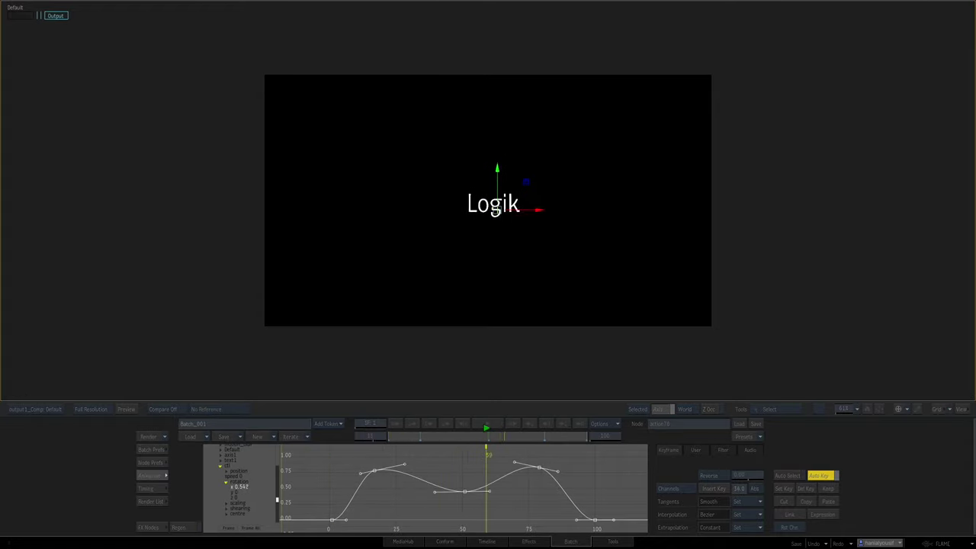
left_click(469, 437)
left_click_drag(469, 438, 379, 432)
left_click(379, 433)
- Display axis1's position curves together and return to the axis1 object settings
left_click(226, 471)
left_click(226, 472)
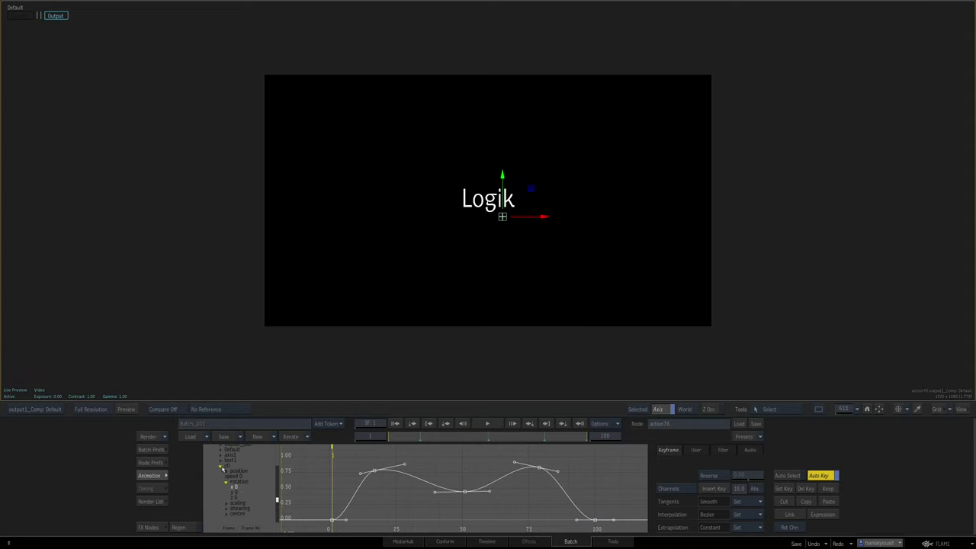
left_click(221, 466)
left_click(221, 456)
left_click(233, 464)
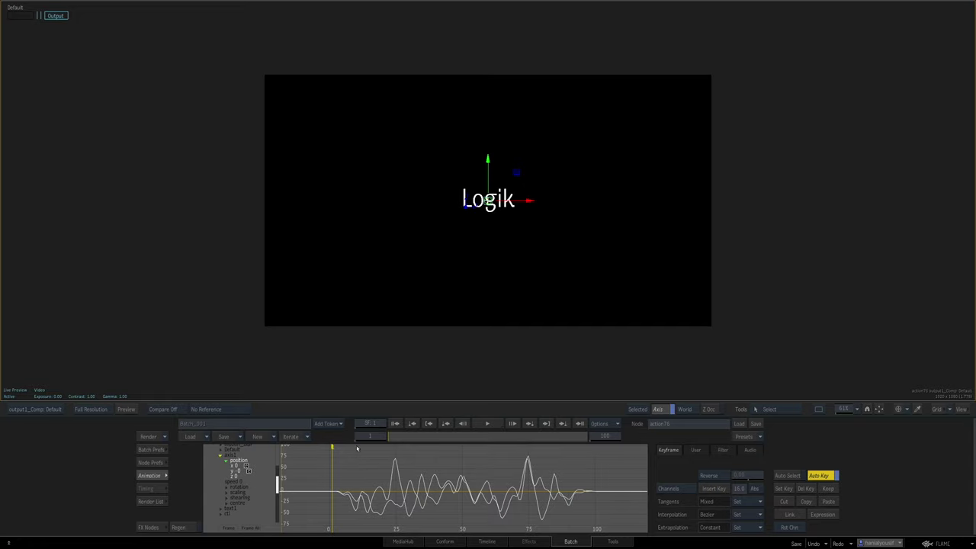
left_click(149, 476)
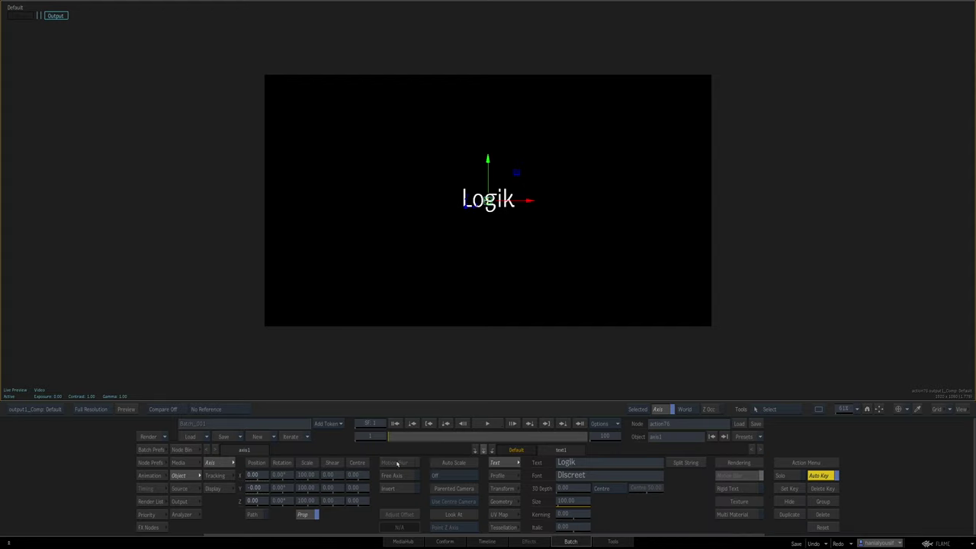